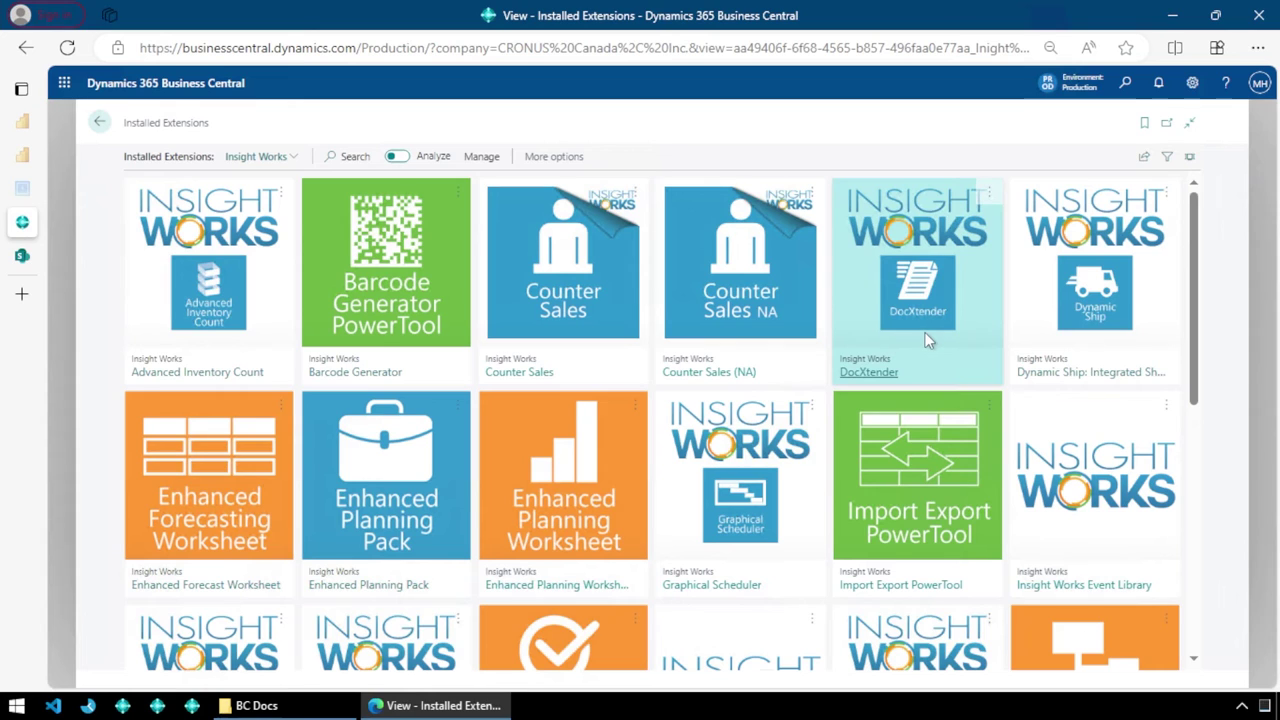
click(483, 160)
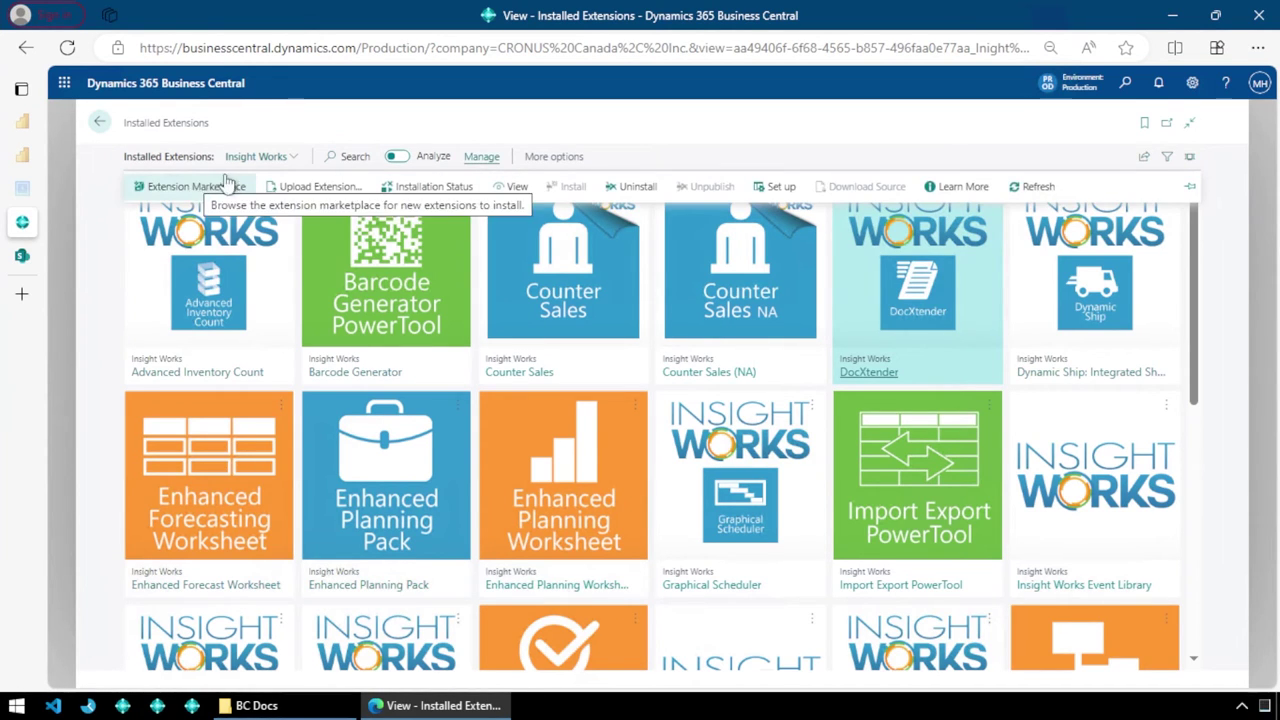
click(912, 328)
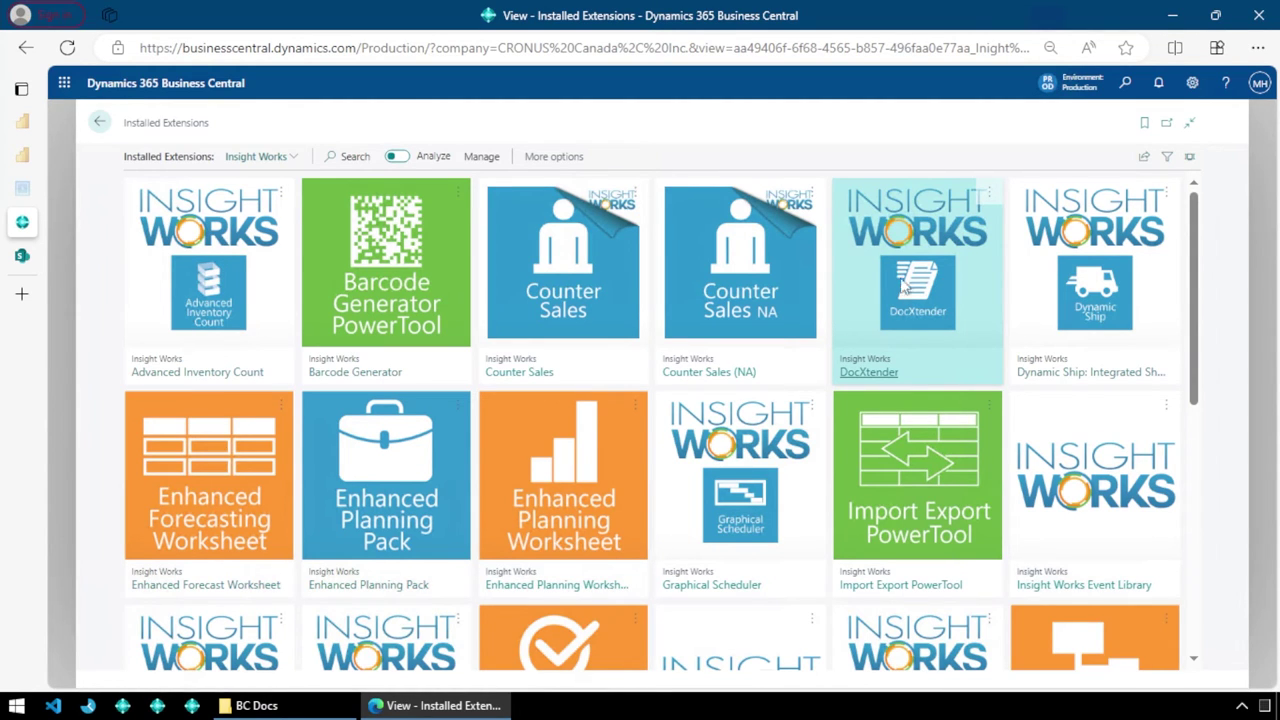
- Leave the installed extensions, sort the sales orders by number in descending order, and open the newest Coho Winery order
key(Escape)
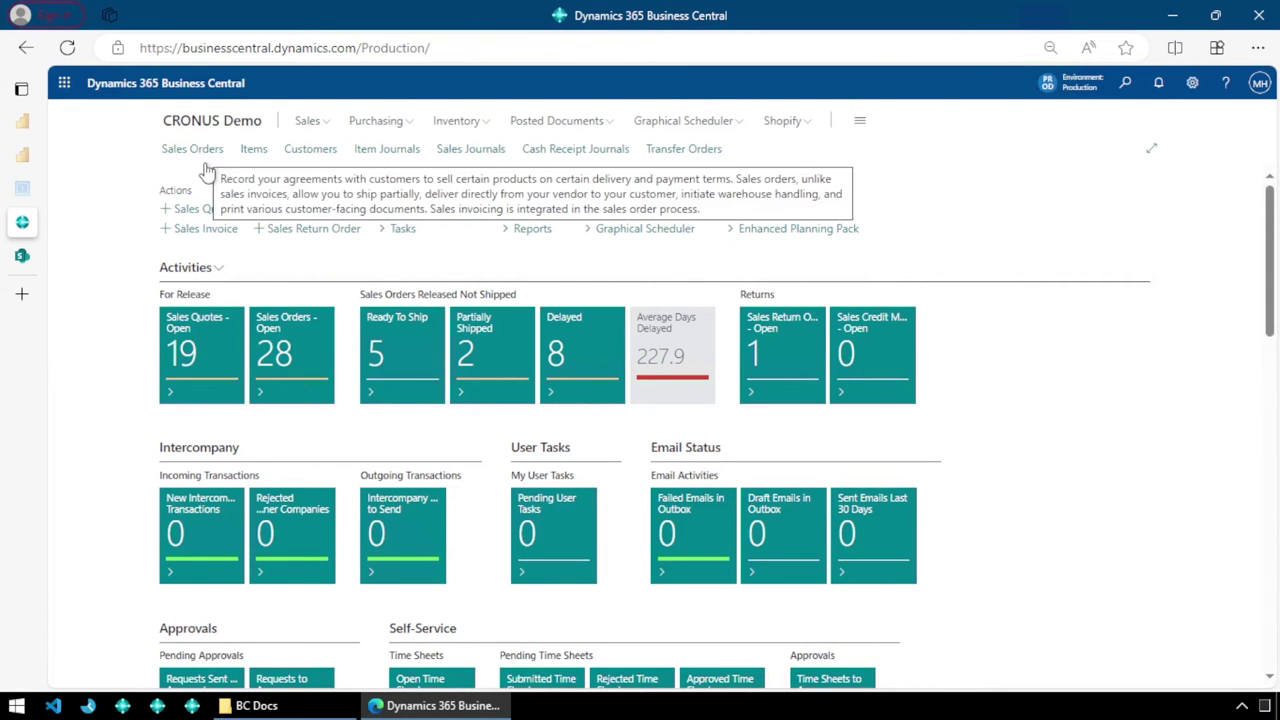
click(212, 170)
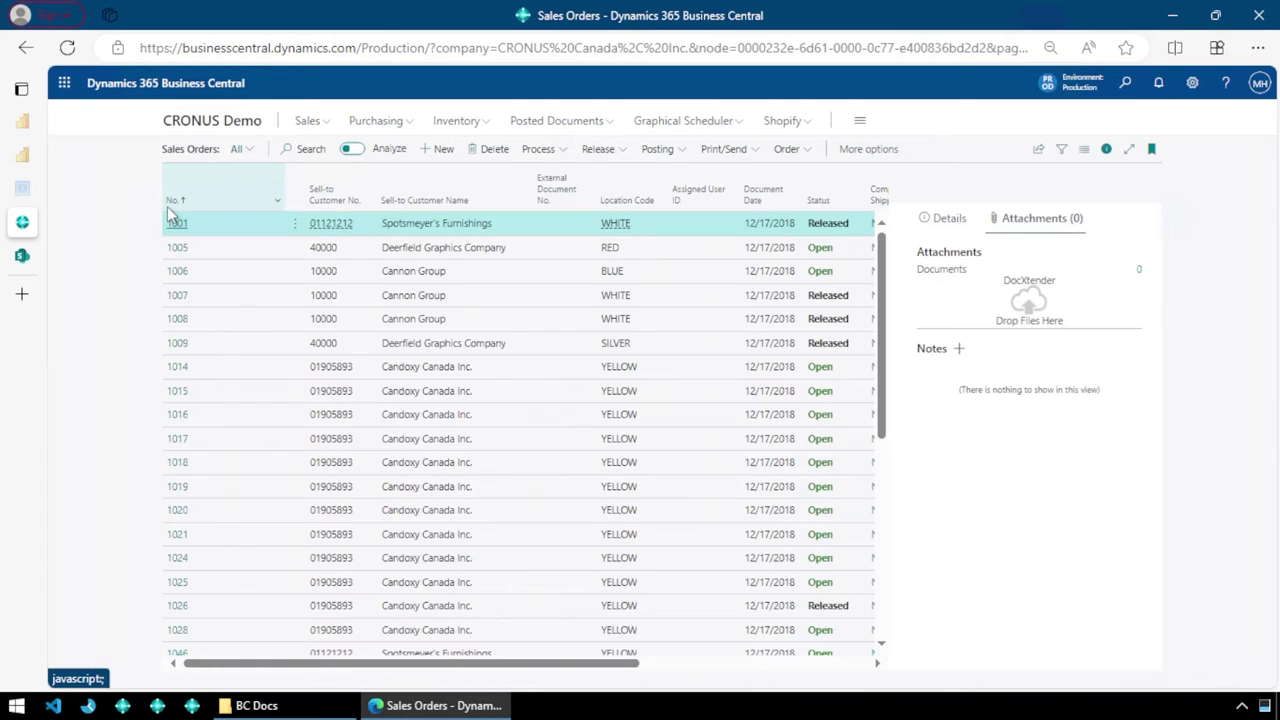
click(175, 205)
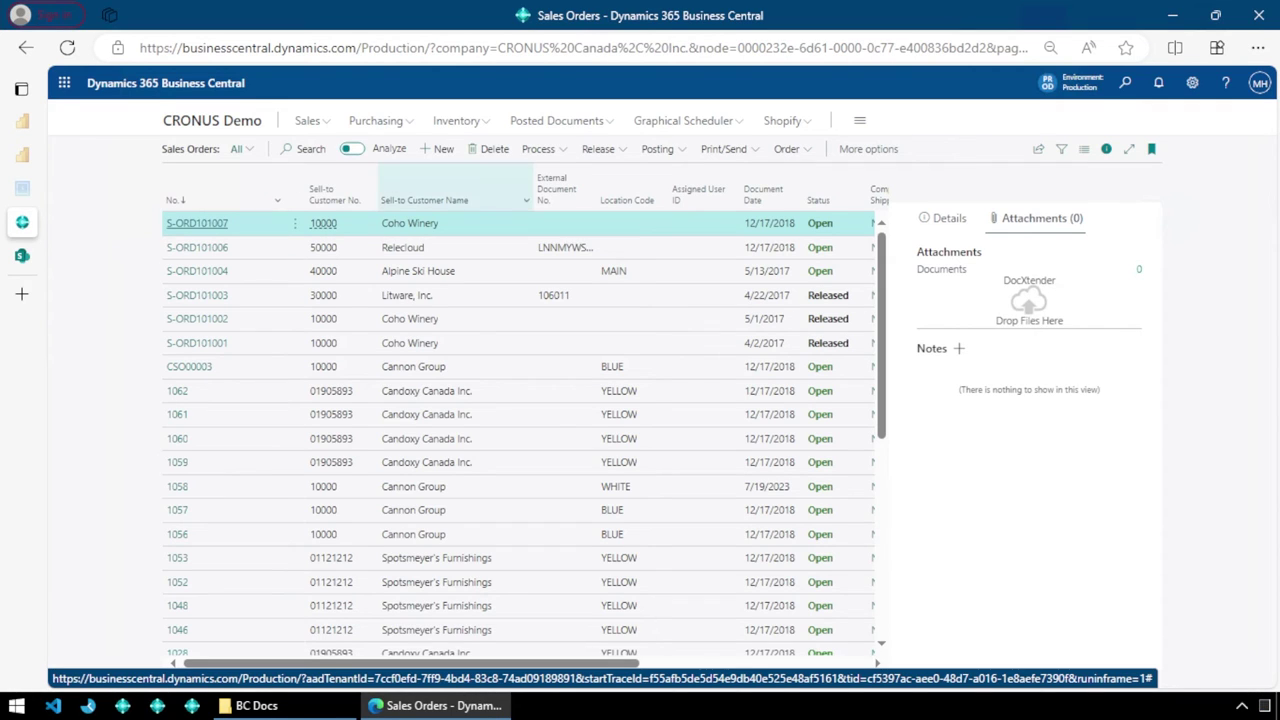
click(212, 228)
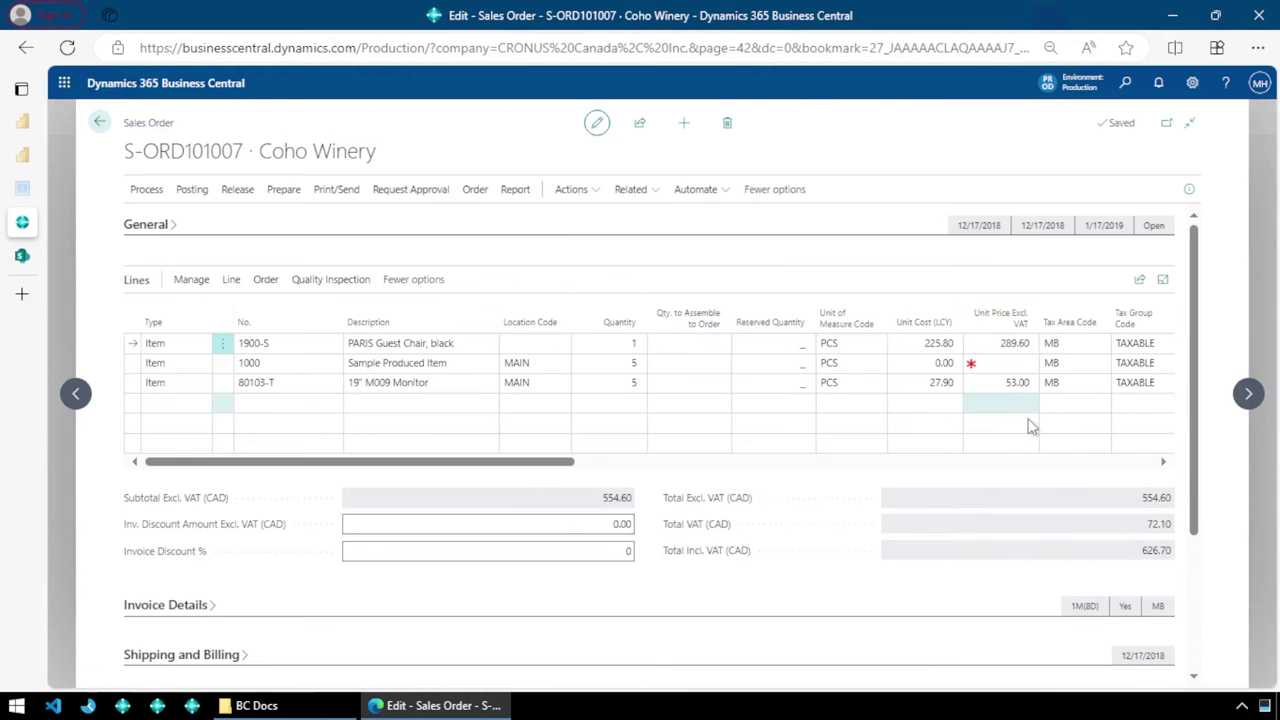
- Show the FactBox pane on the sales order, look through its Details, and bring up the Attachments view
click(1190, 190)
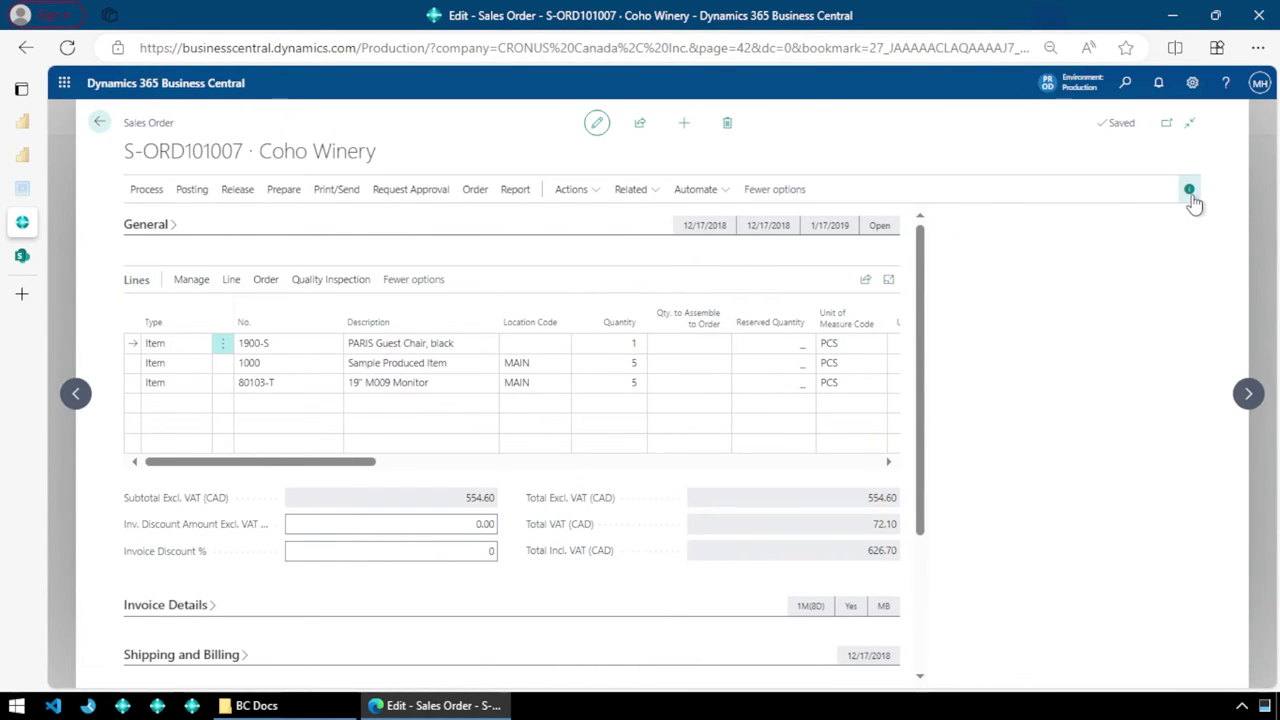
click(1100, 220)
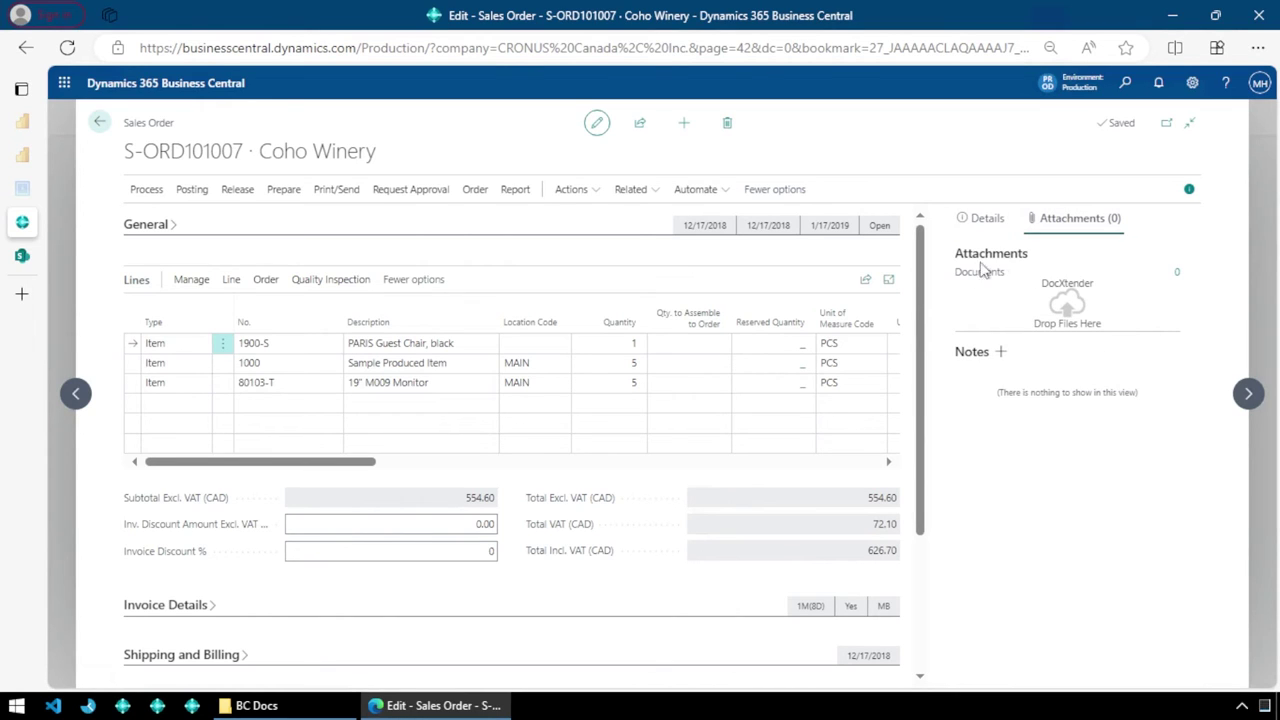
click(975, 219)
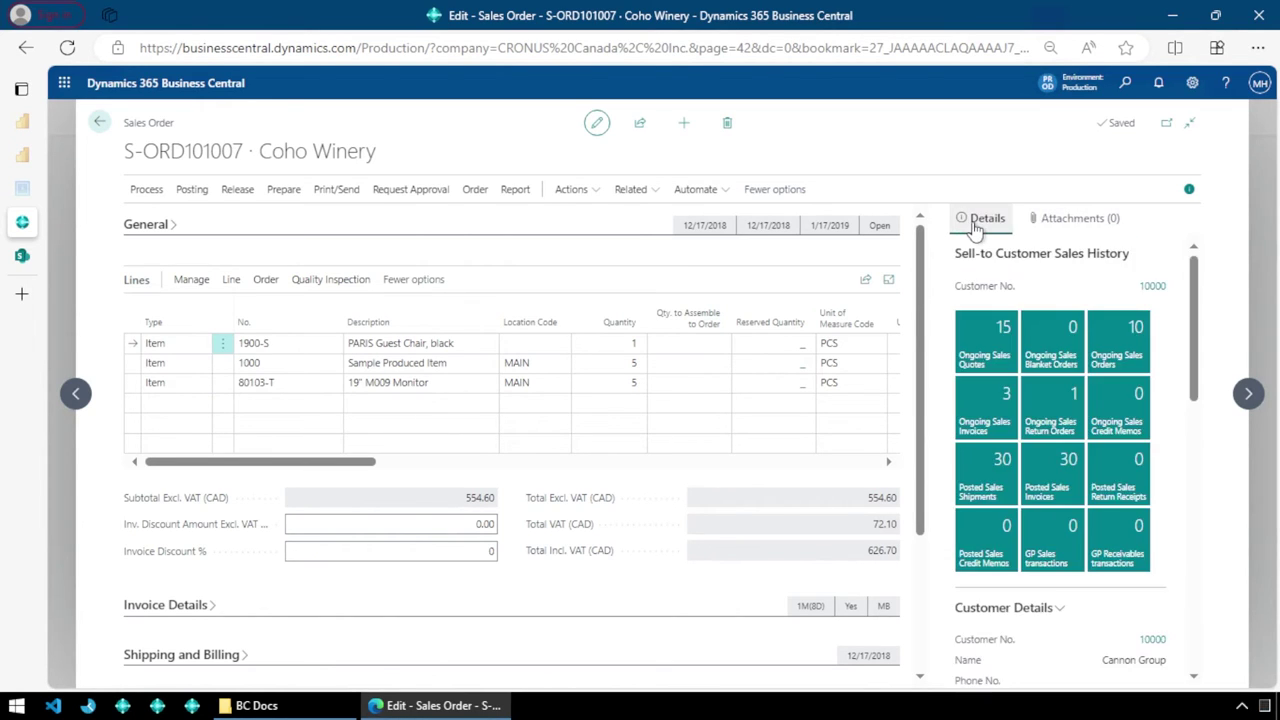
scroll(1070, 428, down, 10)
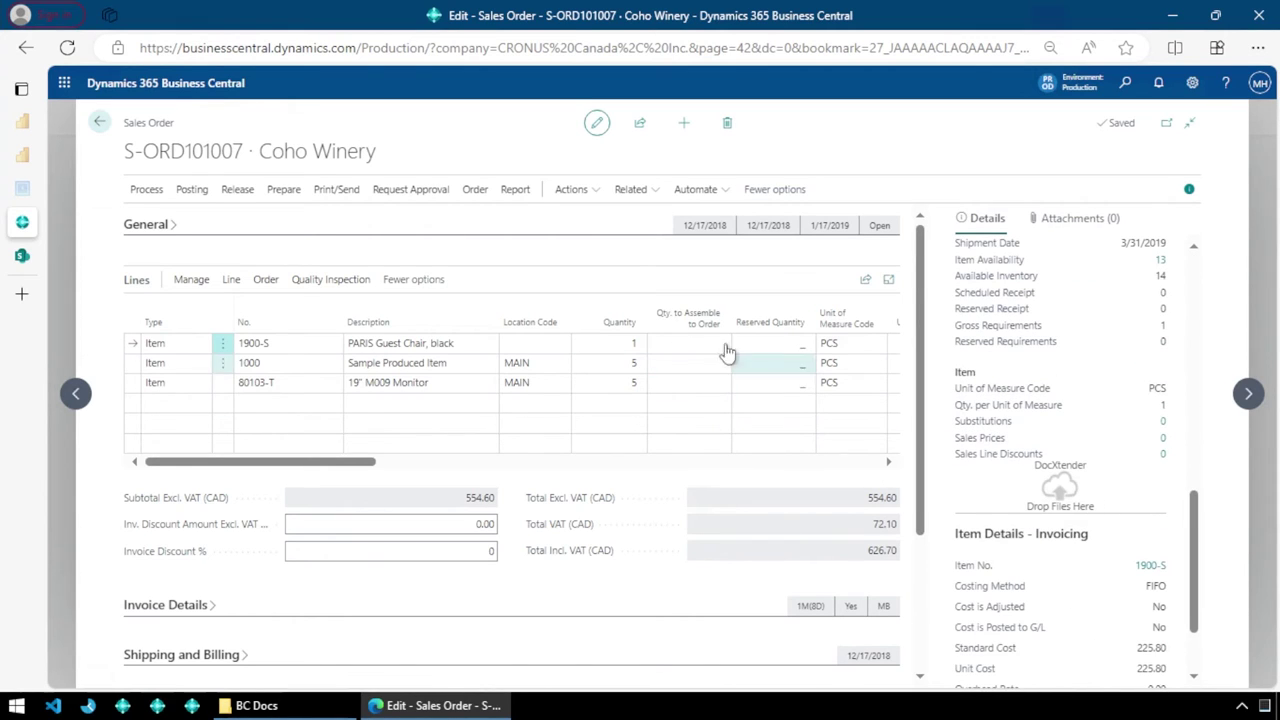
click(1103, 228)
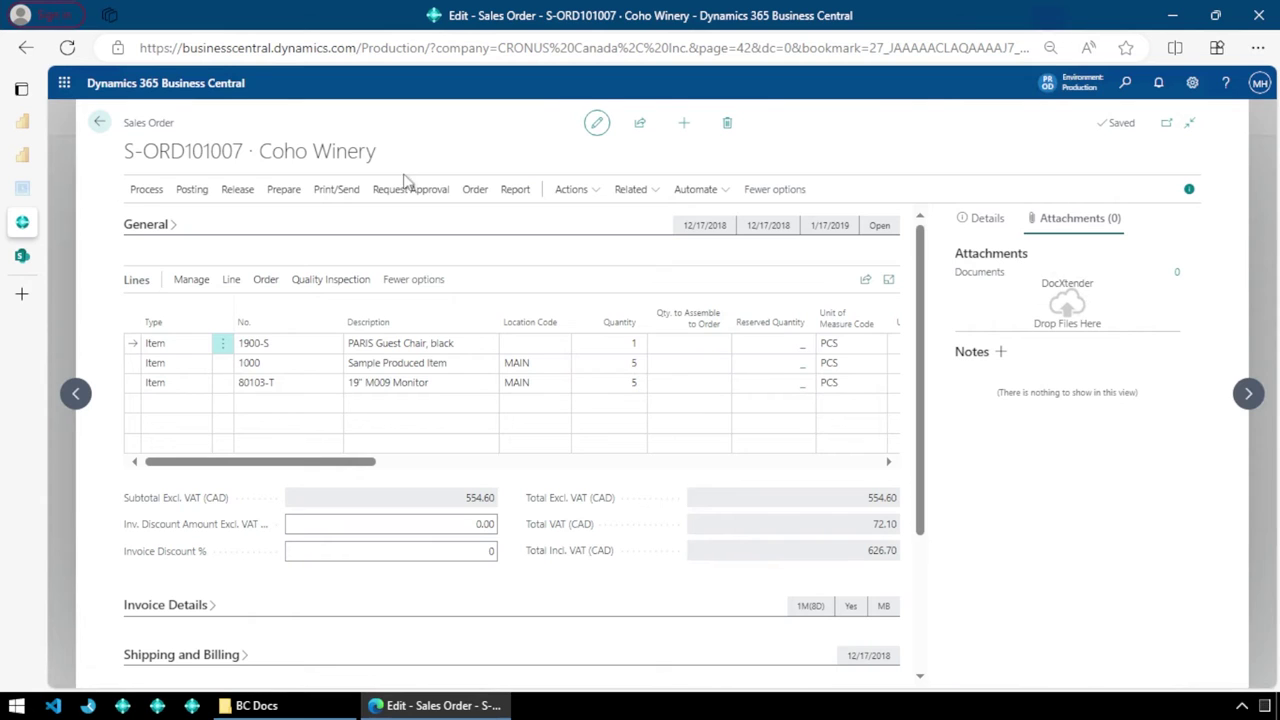
- Drop Assembly Diagram.pdf from the BC Docs folder onto the order's DocXtender area and agree to configure DocXtender
click(252, 705)
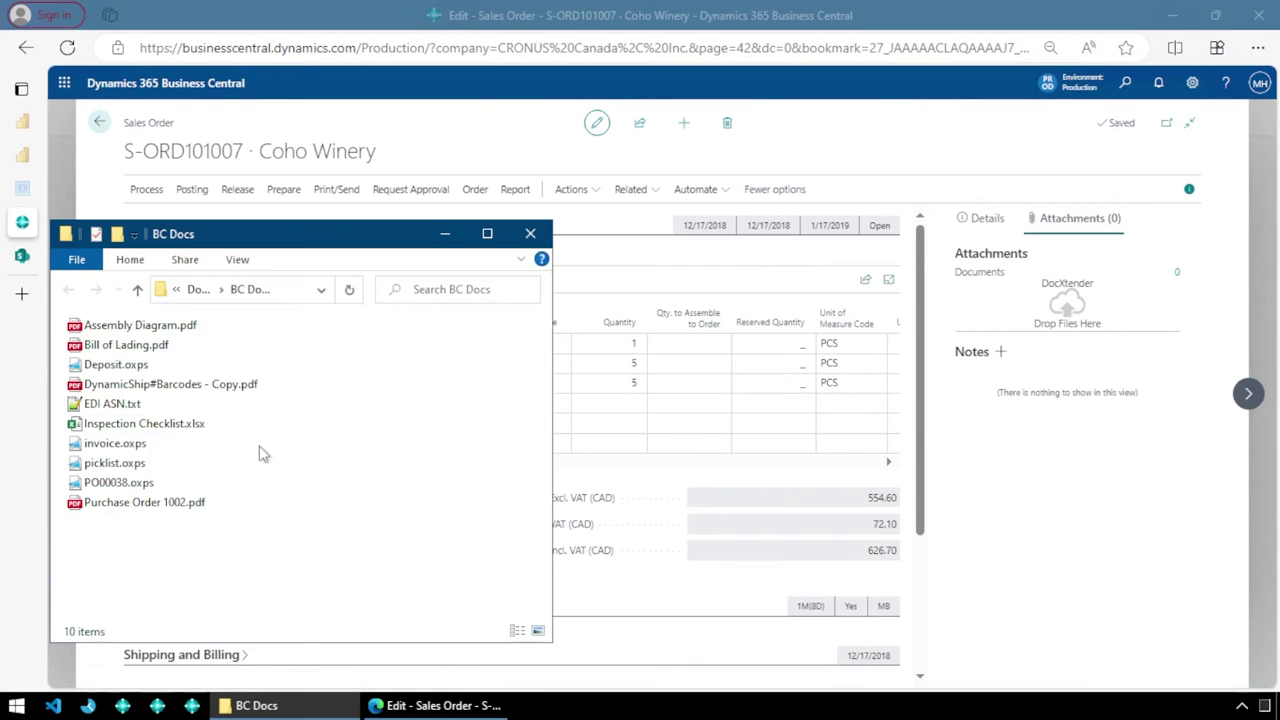
click(172, 346)
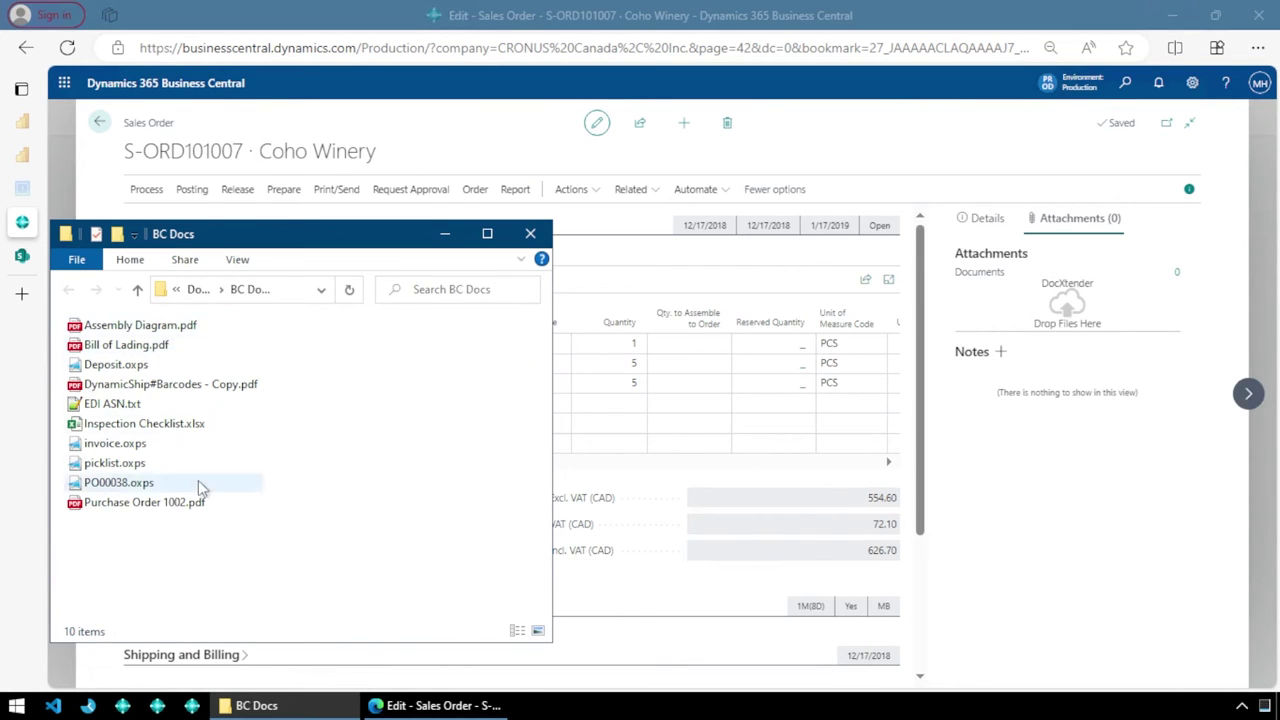
click(116, 330)
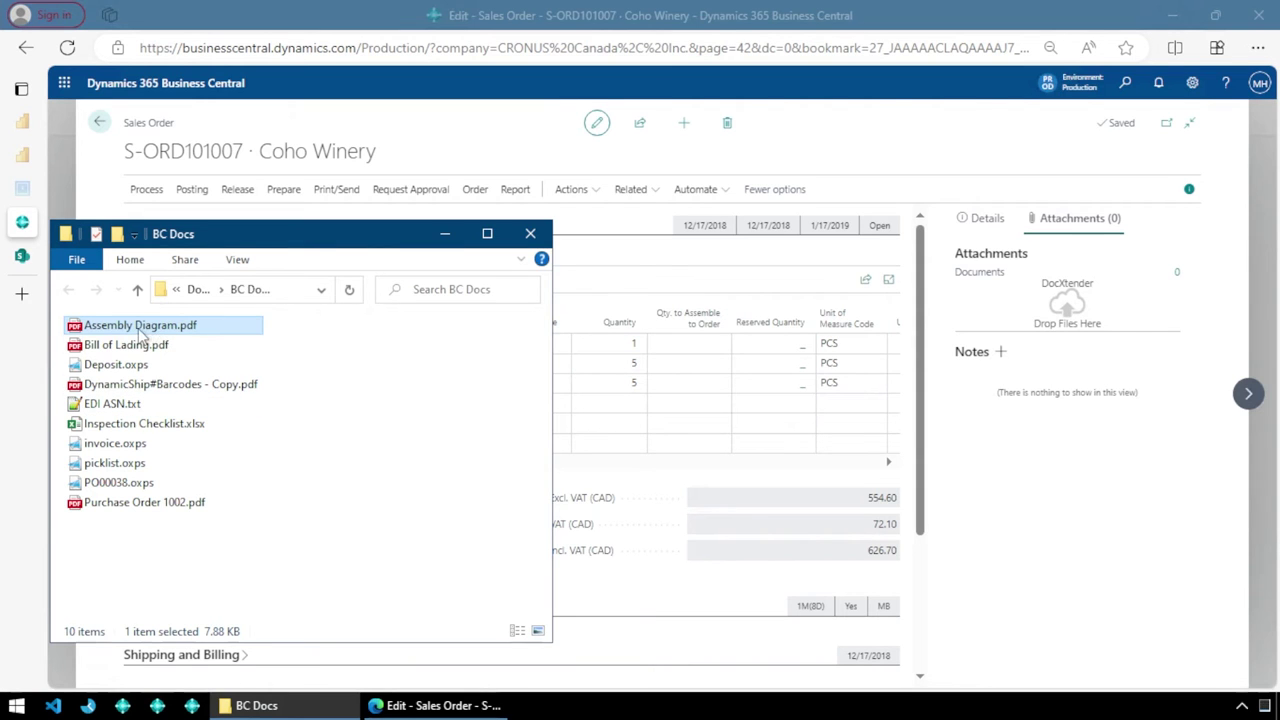
drag(145, 330, 1072, 316)
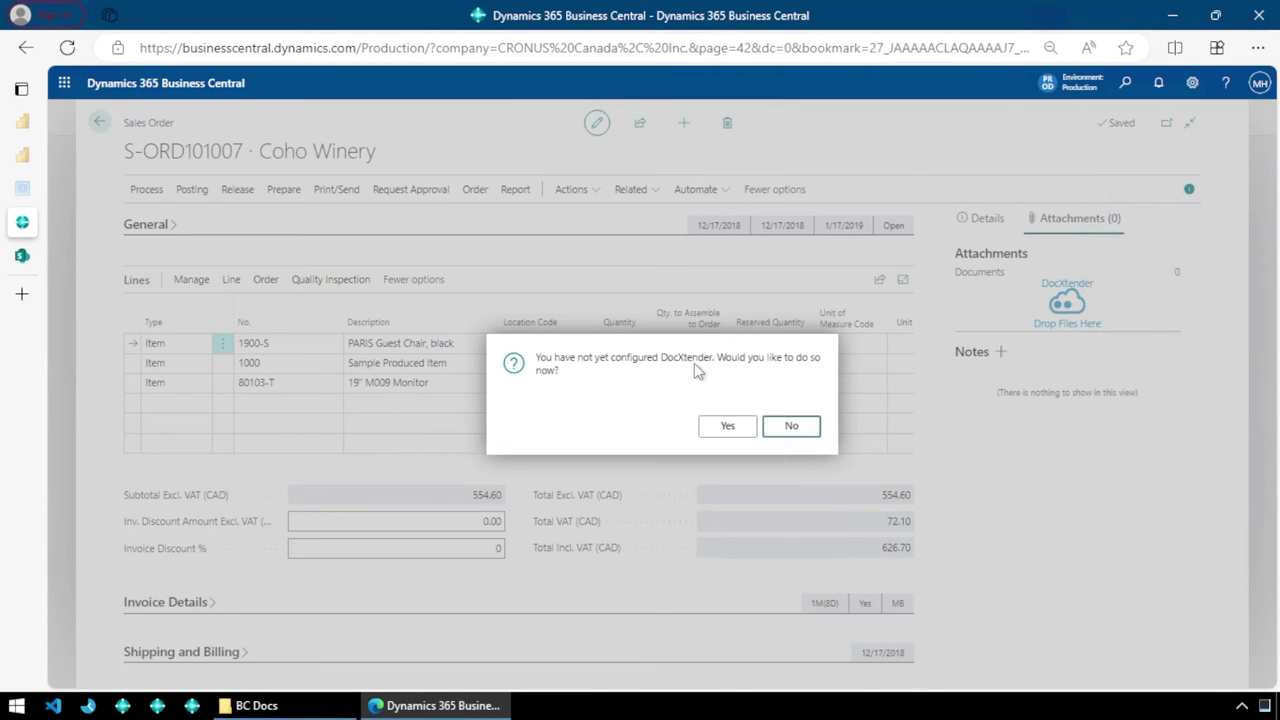
click(730, 428)
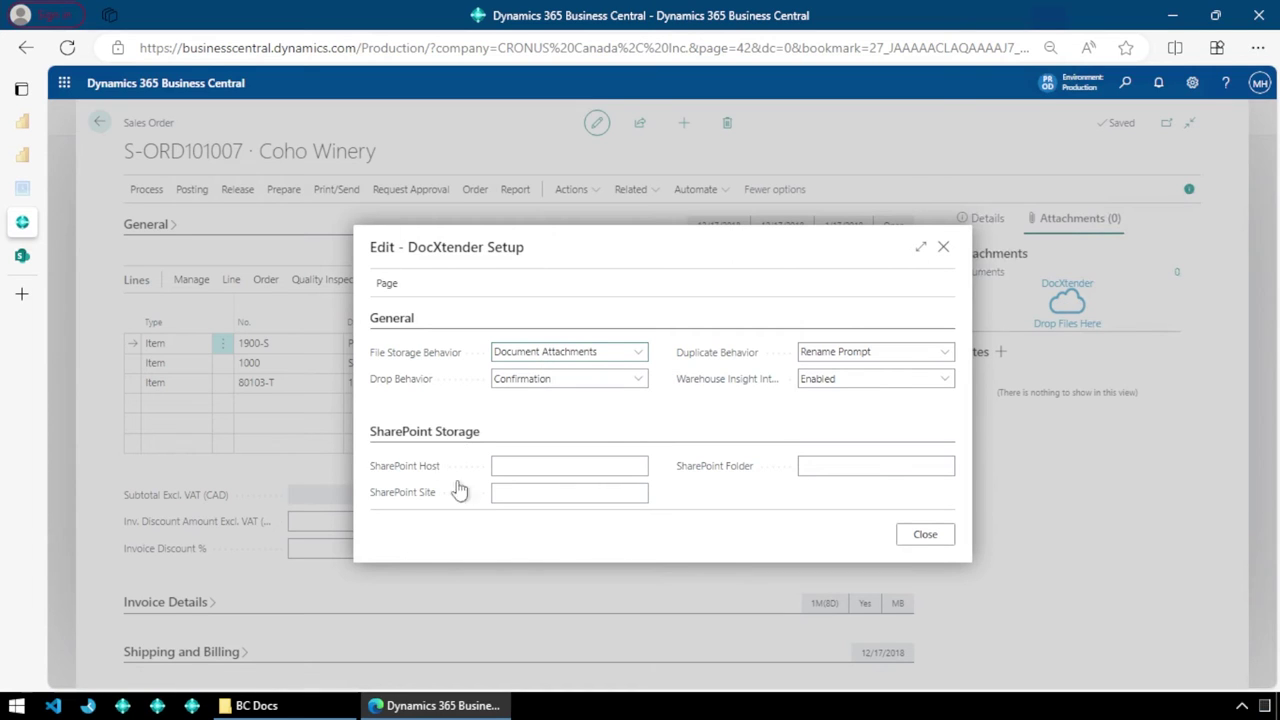
- Set up DocXtender with Document Attachments as file storage, Confirmation as drop behavior and Rename Prompt as duplicate behavior
click(634, 360)
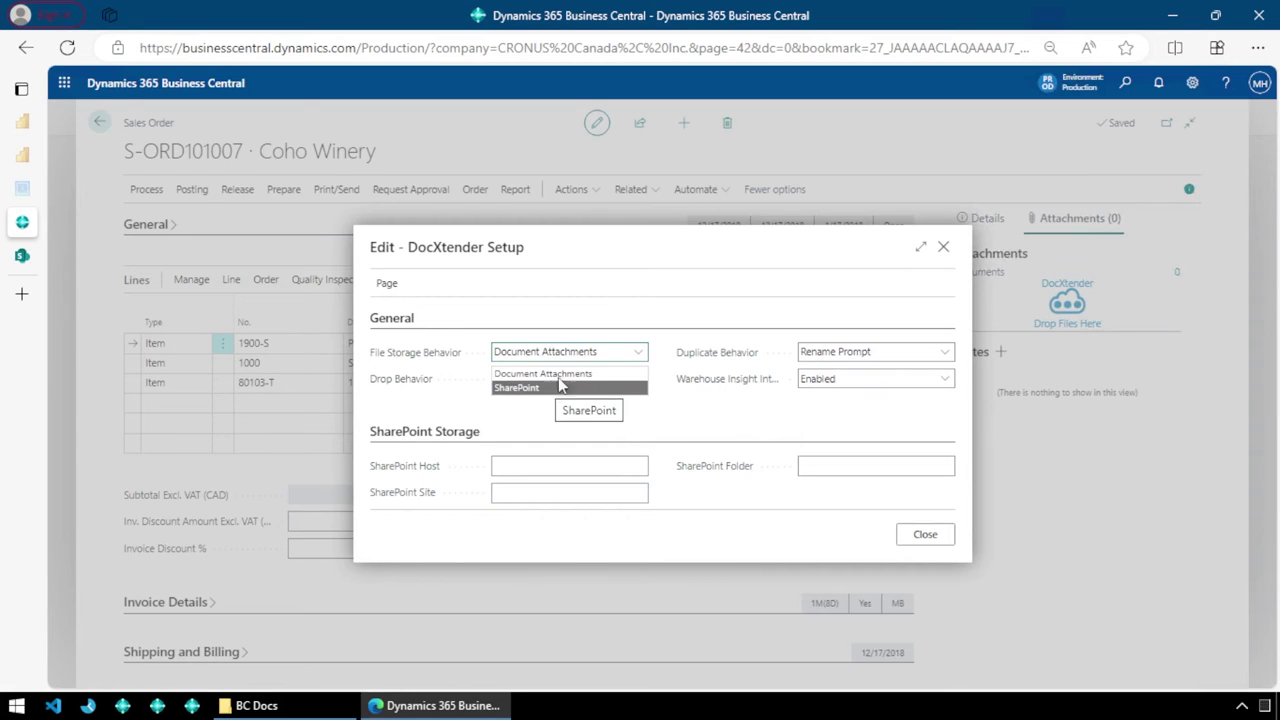
click(550, 374)
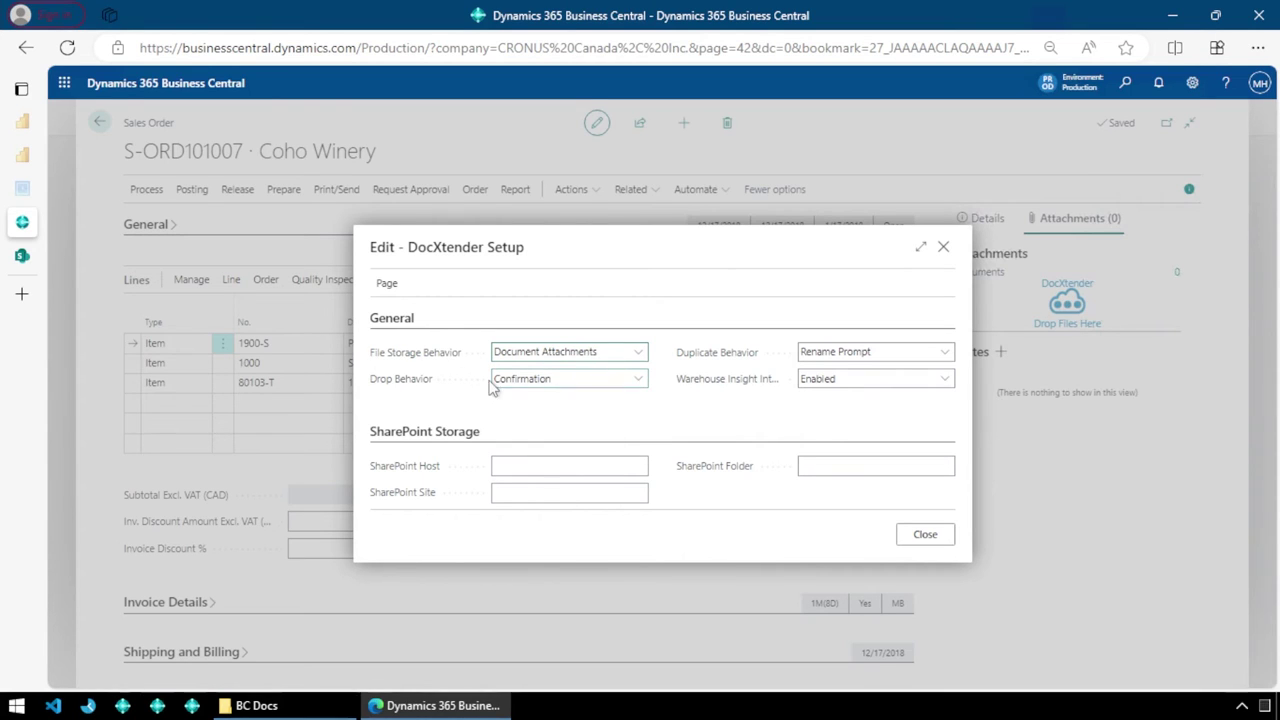
click(540, 384)
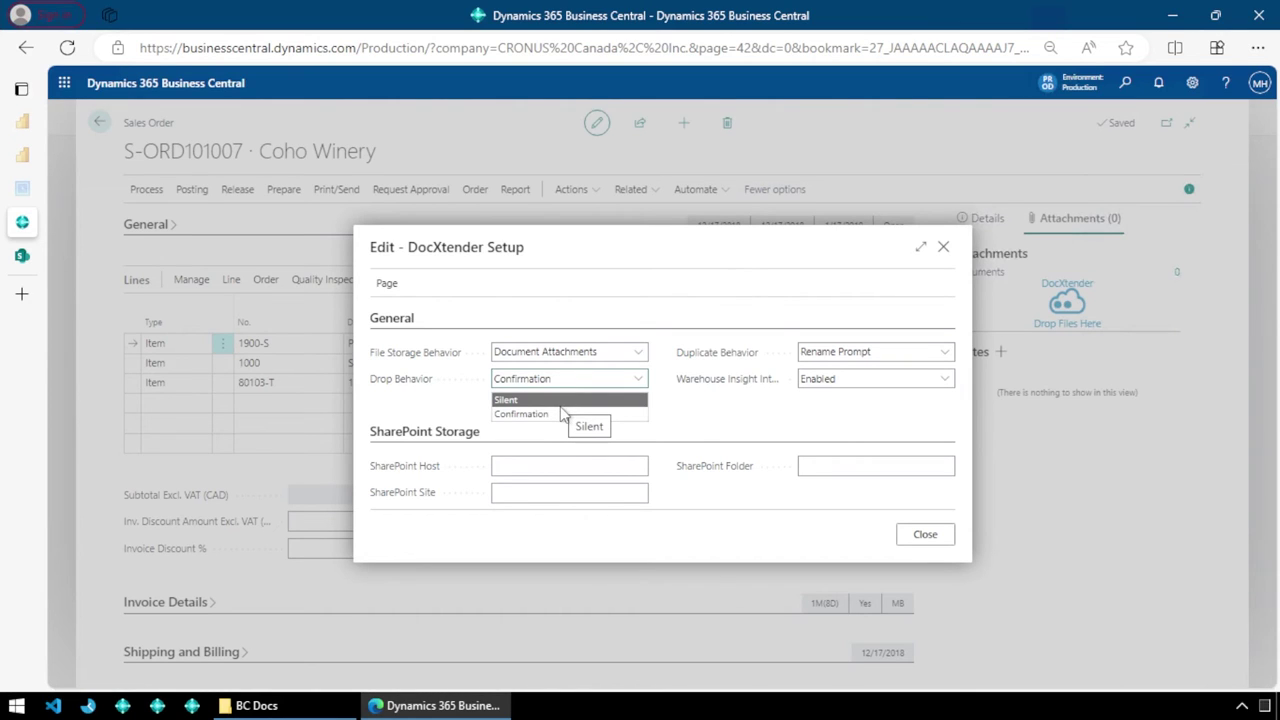
click(538, 415)
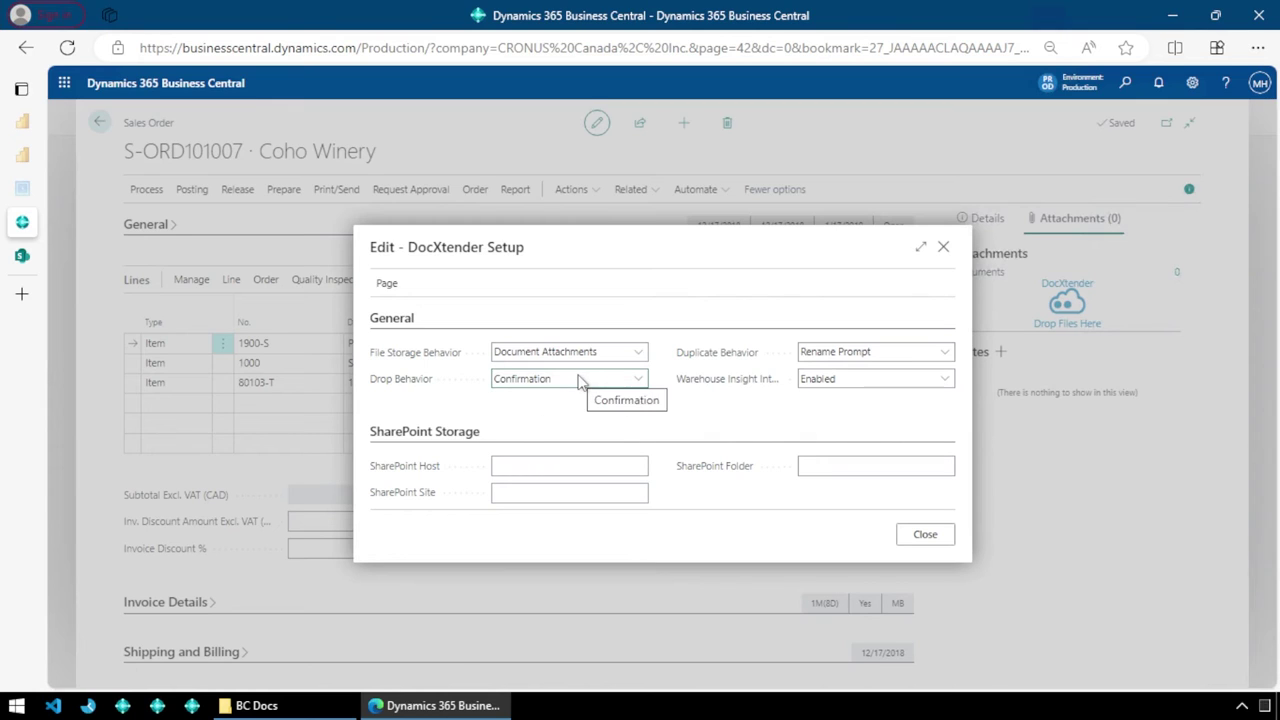
click(878, 354)
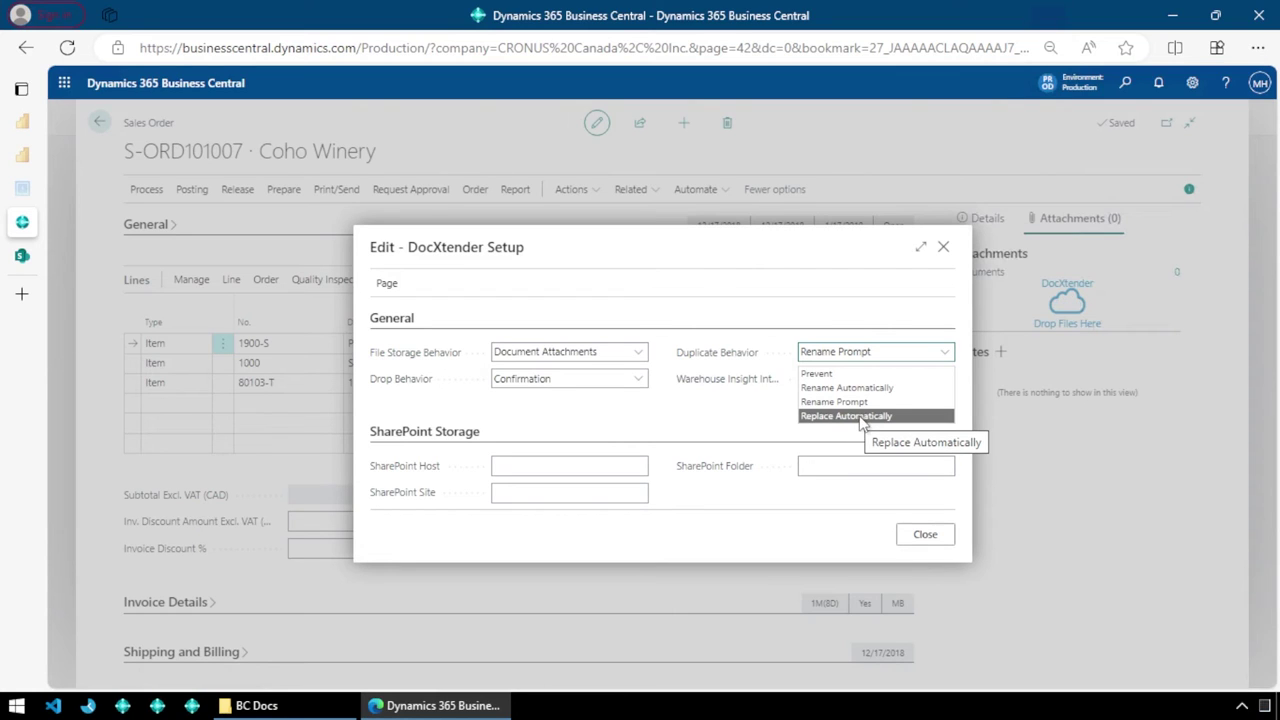
click(900, 358)
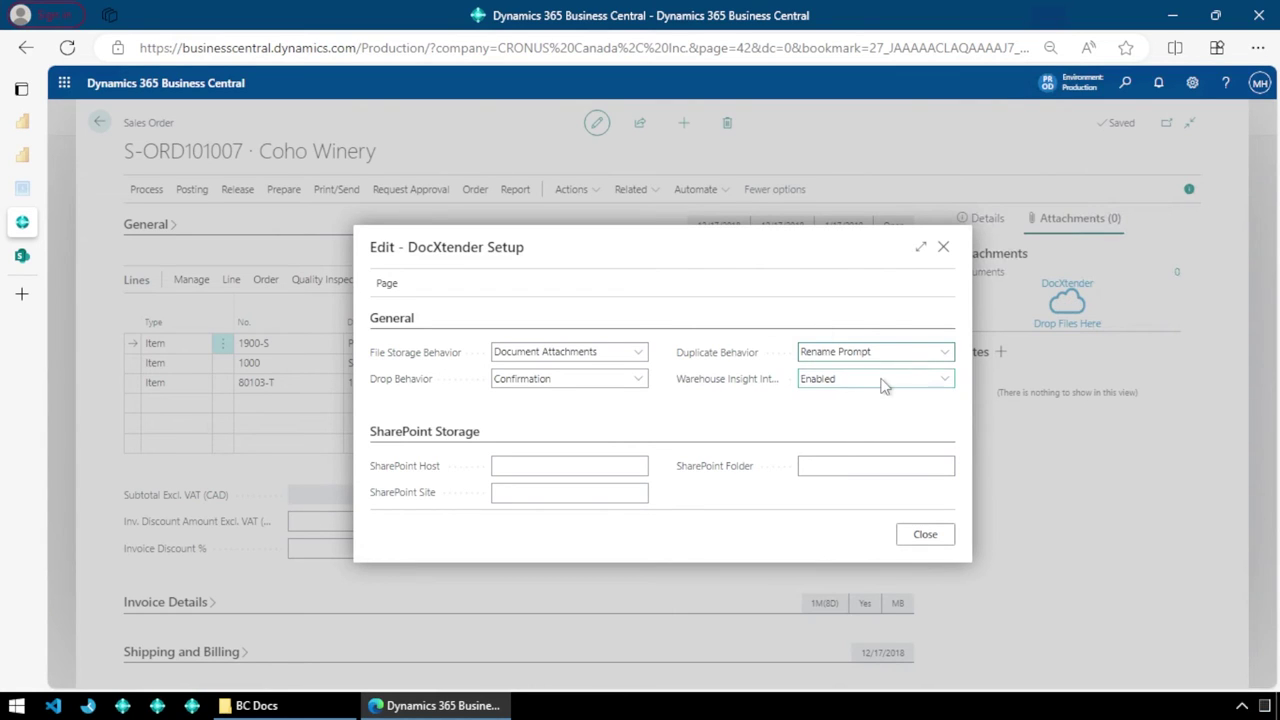
mouse_move(752, 390)
click(940, 538)
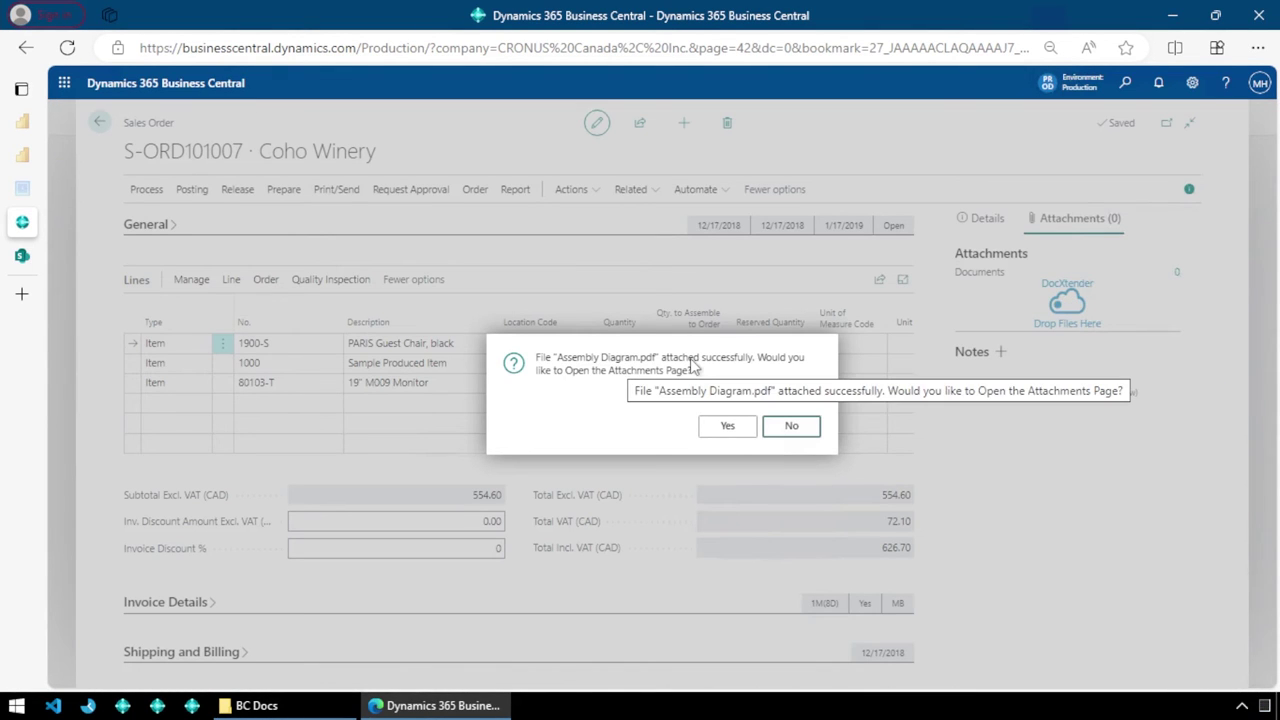
- Check the order's attached documents list for the Assembly Diagram file and close the list
click(722, 427)
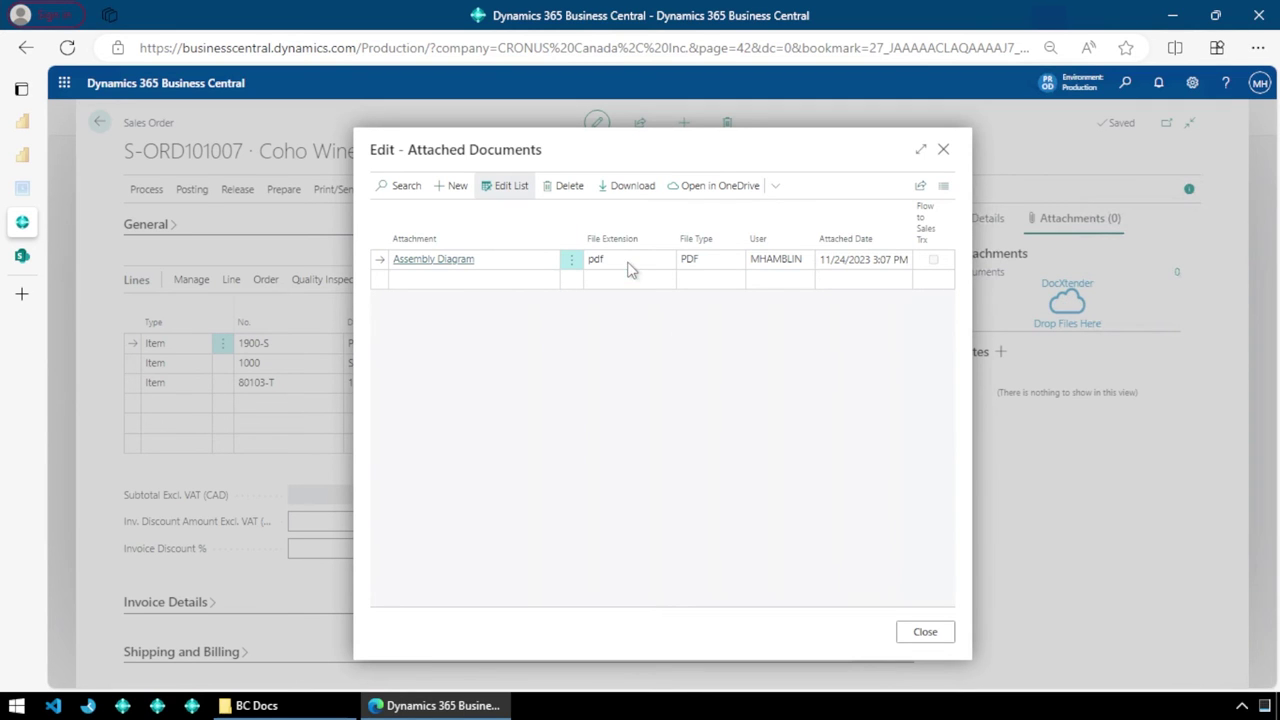
click(922, 631)
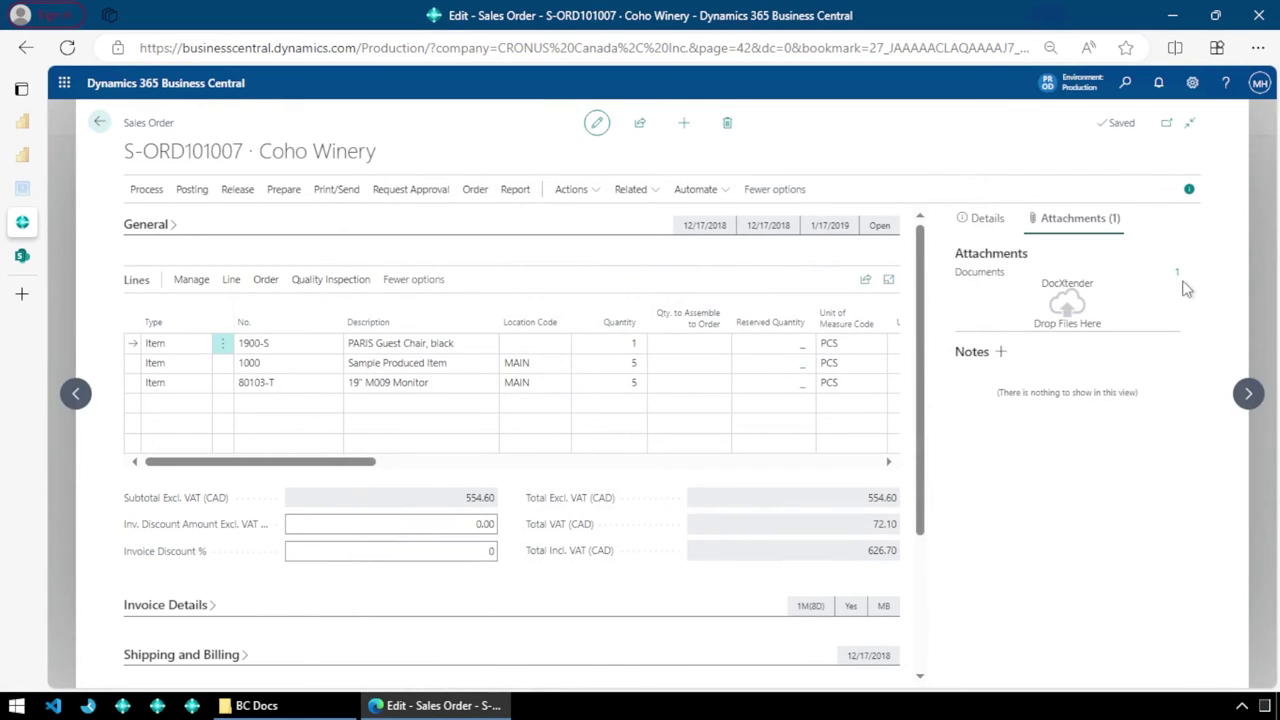
- Attach Deposit.oxps, Inspection Checklist.xlsx and PO00038.oxps together from the BC Docs folder to the sales order and review its attached documents
click(252, 705)
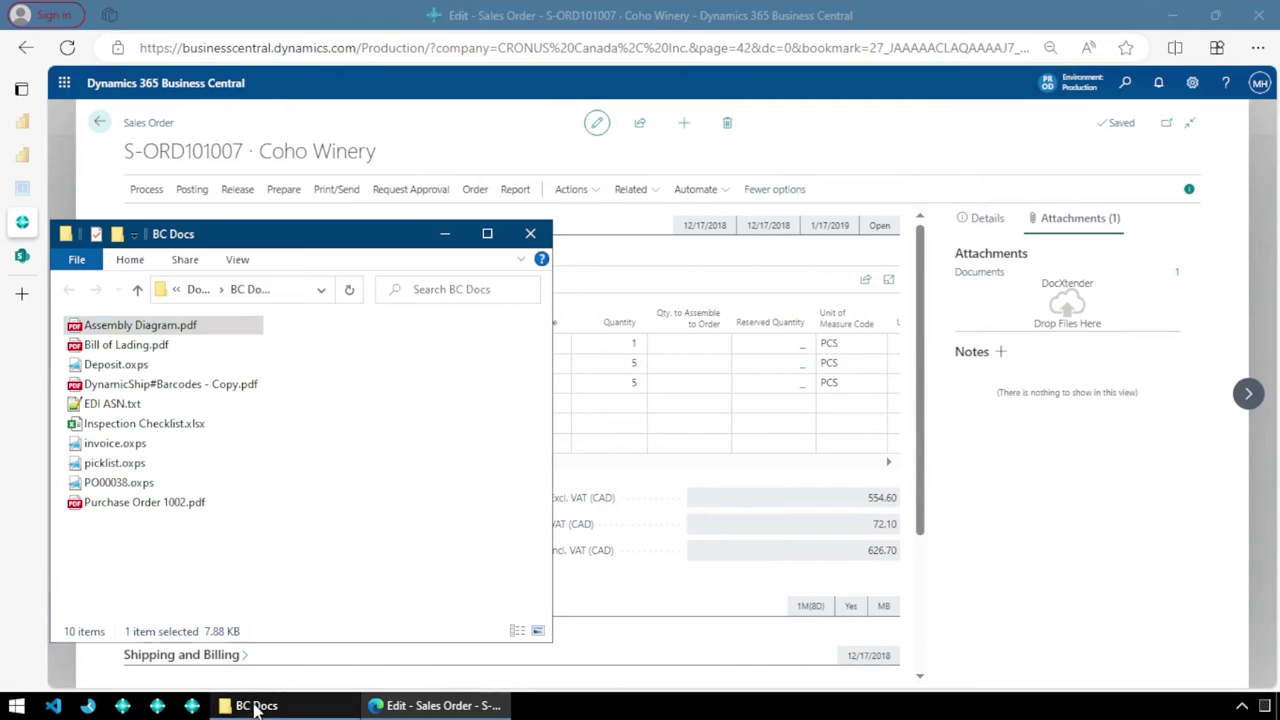
click(137, 366)
ctrl+click(140, 424)
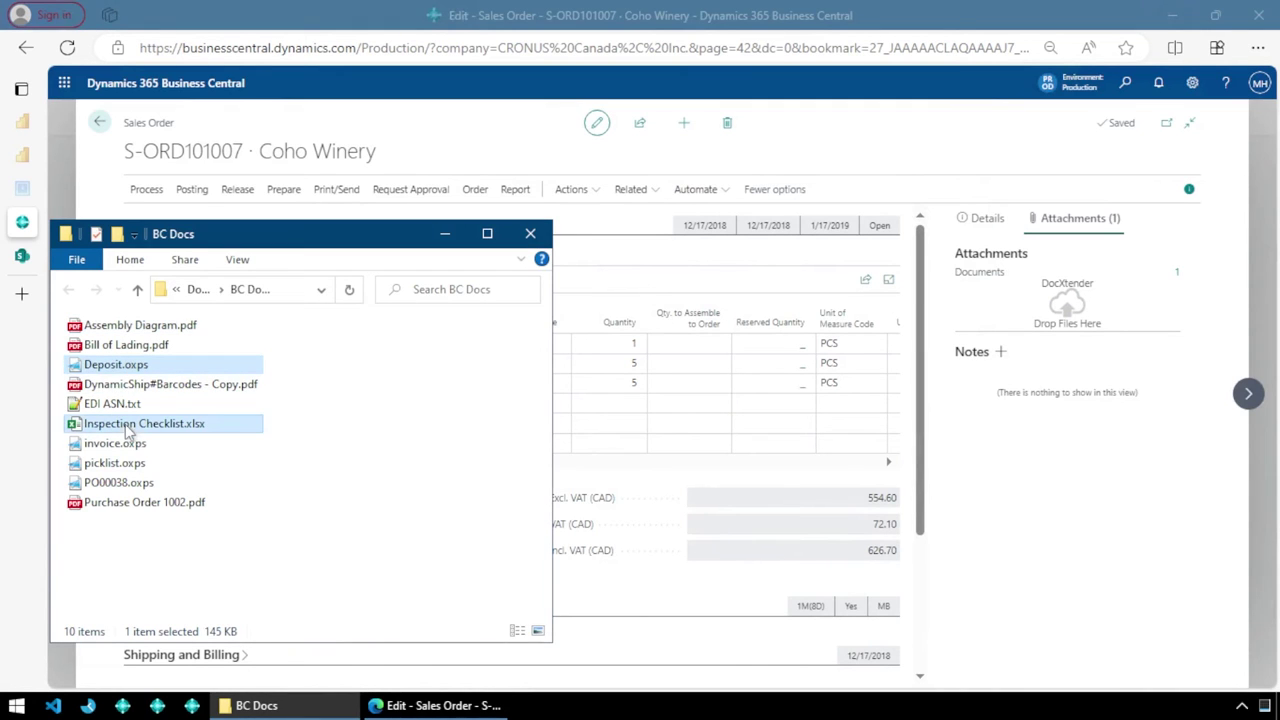
ctrl+click(128, 484)
drag(160, 372, 1060, 318)
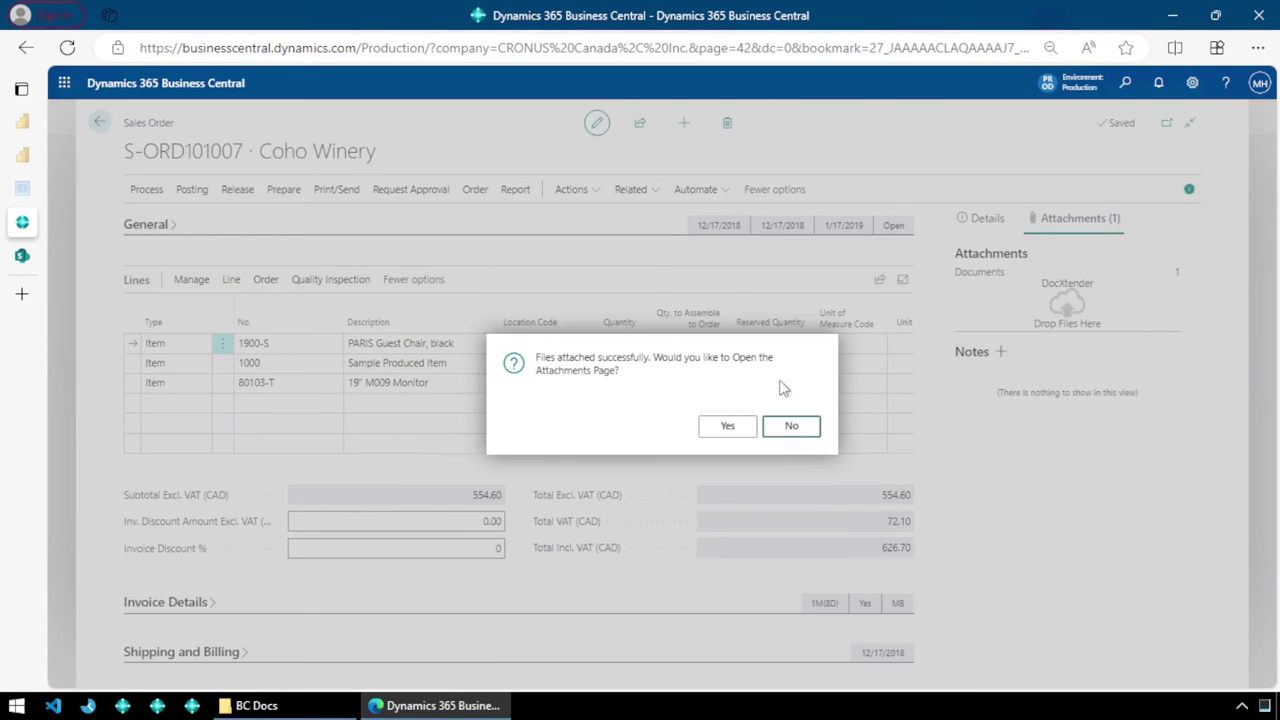
click(791, 426)
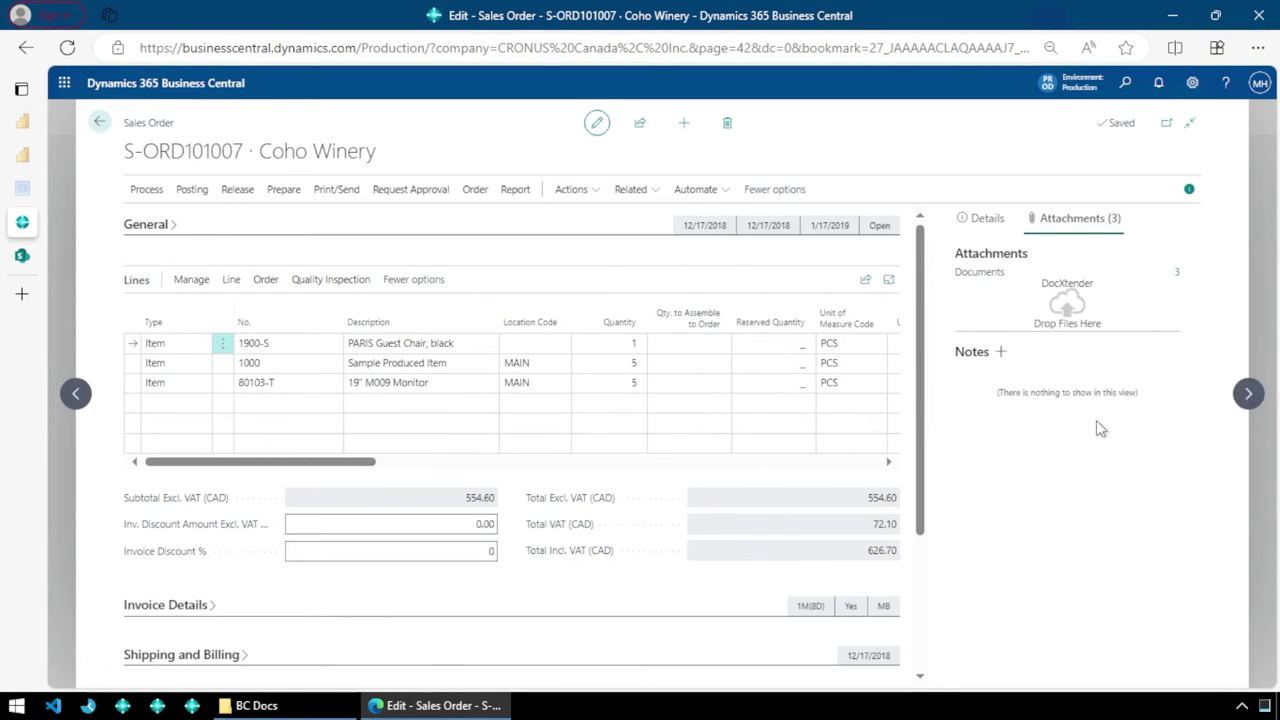
click(1178, 276)
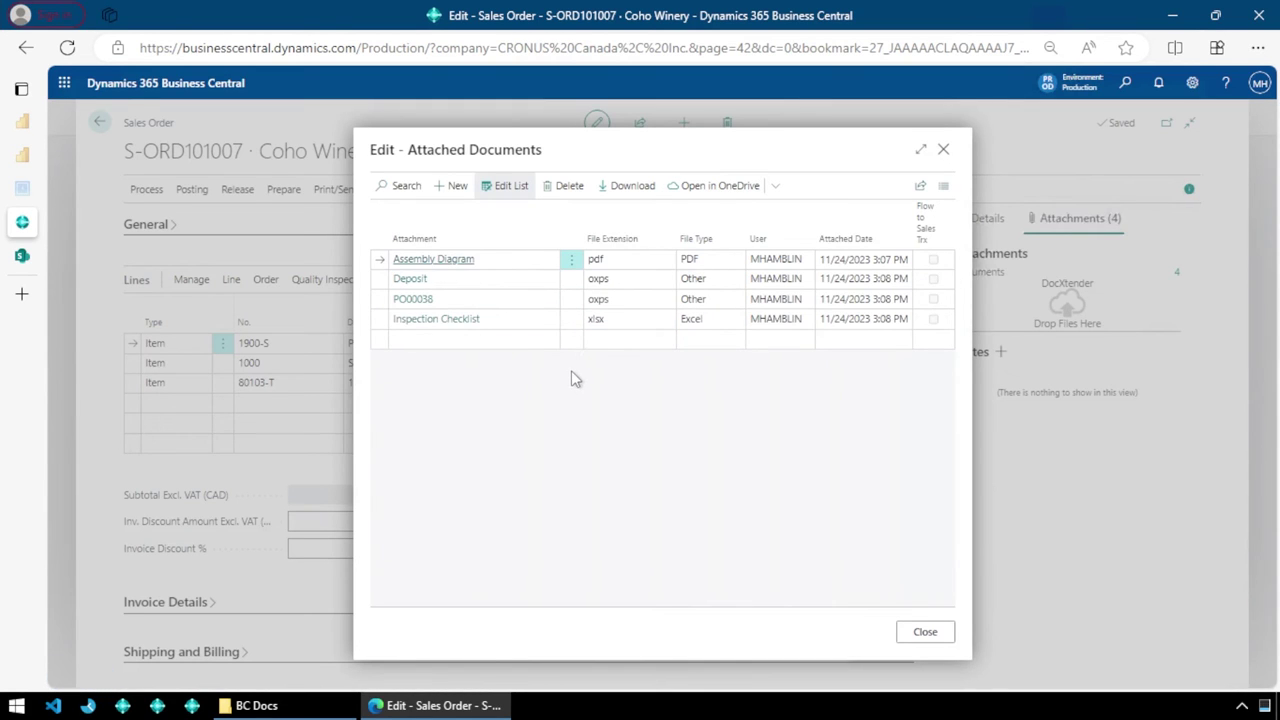
key(Escape)
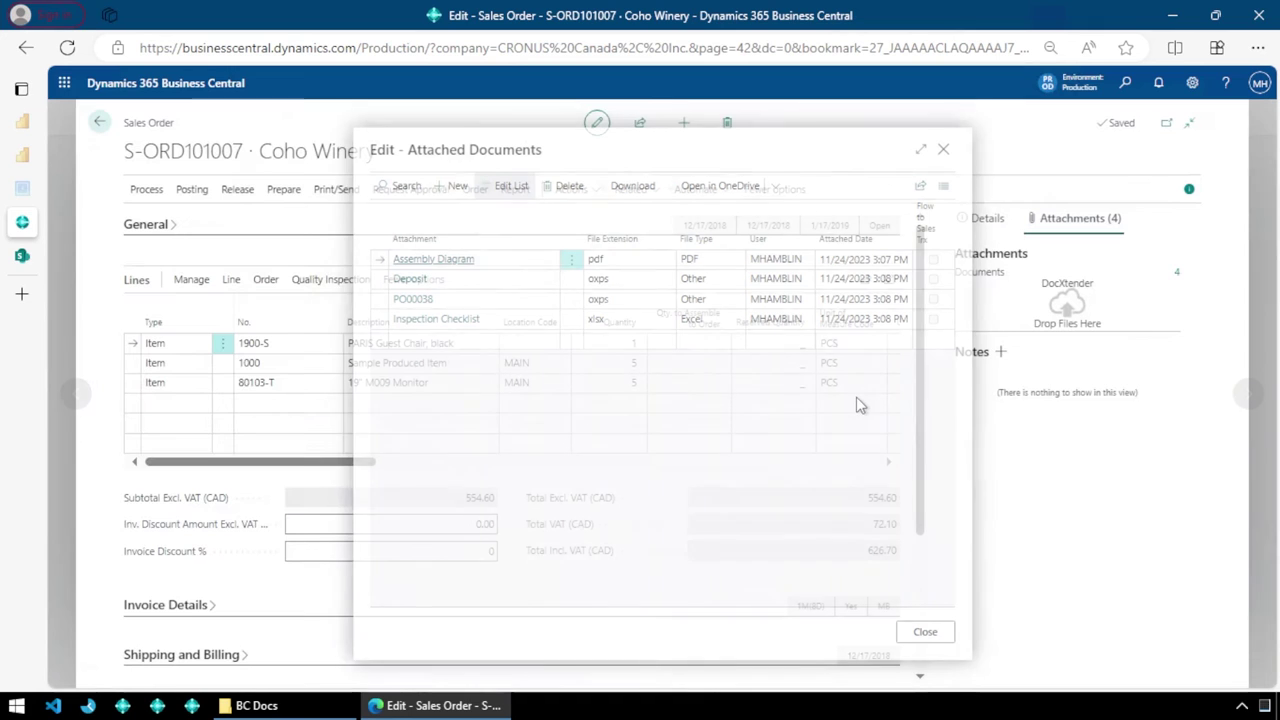
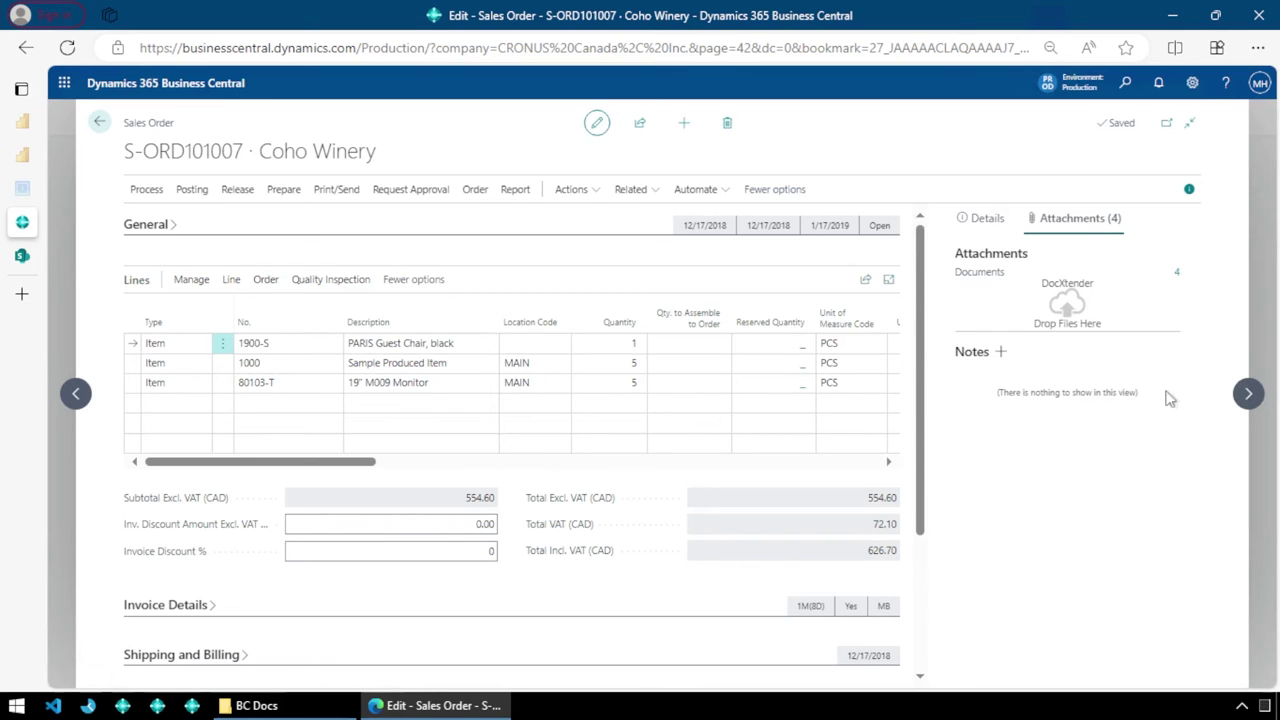
- Find the DocXtender Setup page by searching for "docx set" and change the file storage behavior to SharePoint
key(alt+q)
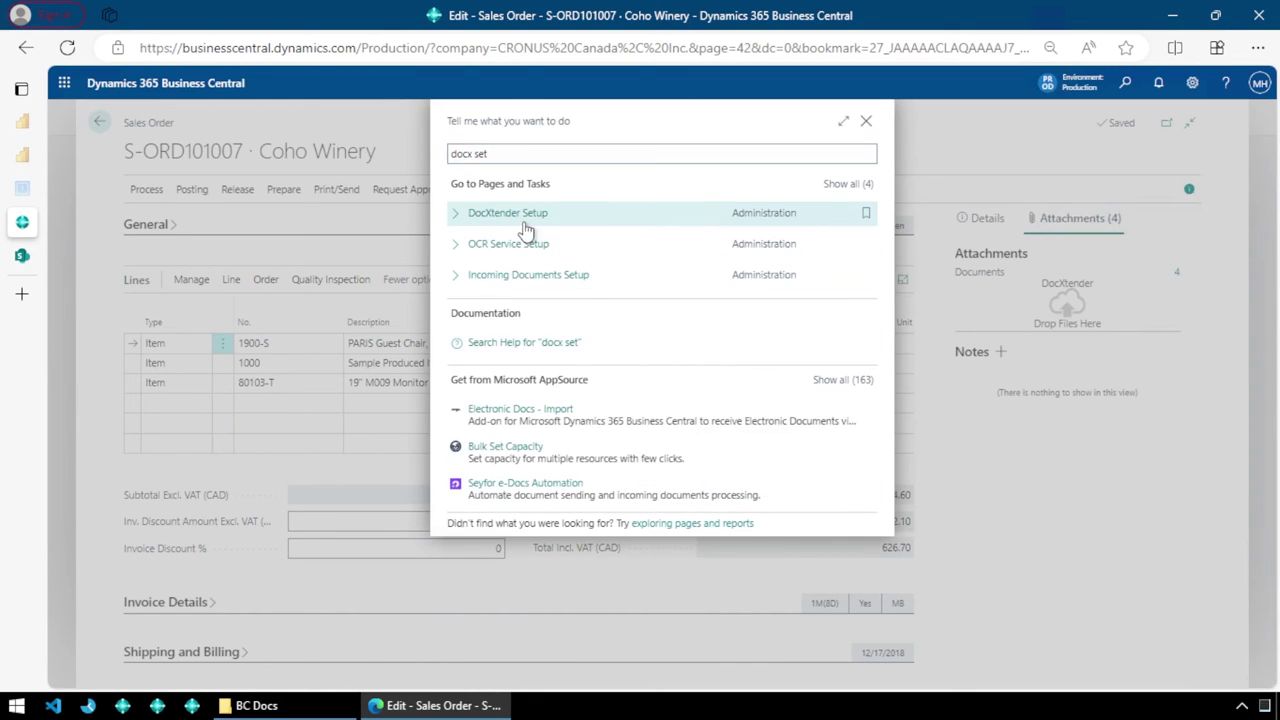
click(526, 220)
click(622, 242)
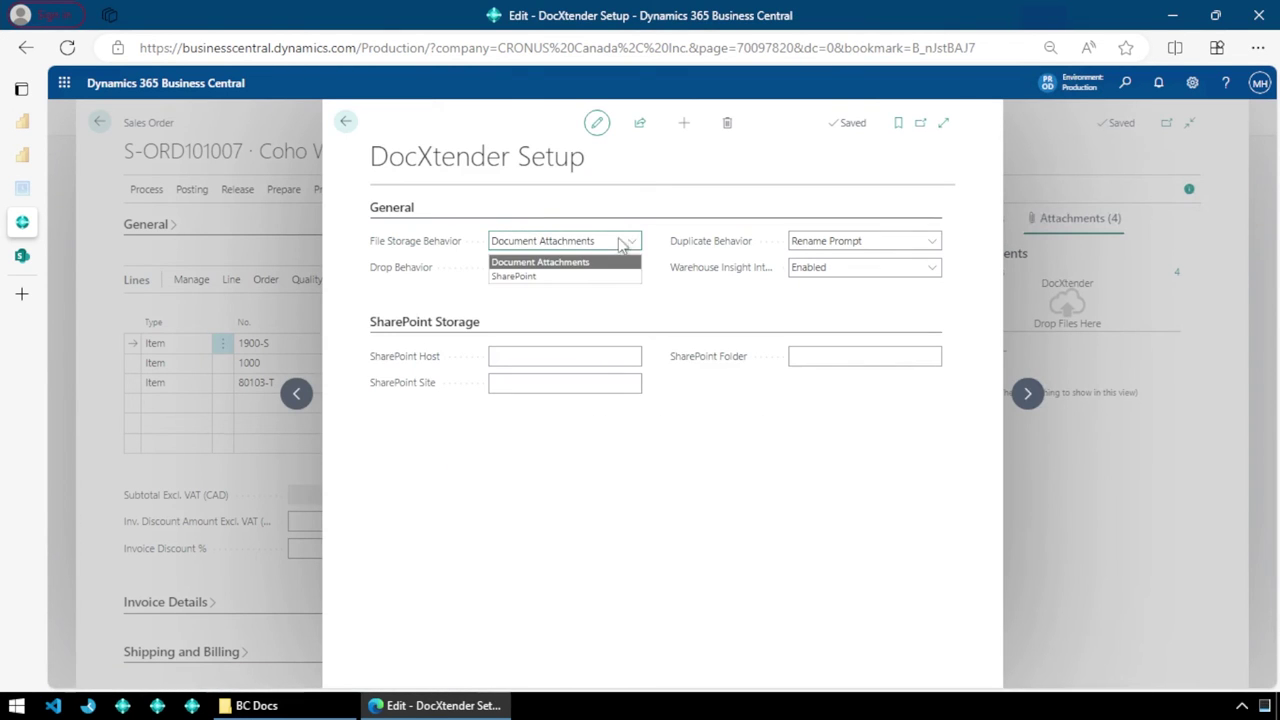
click(530, 277)
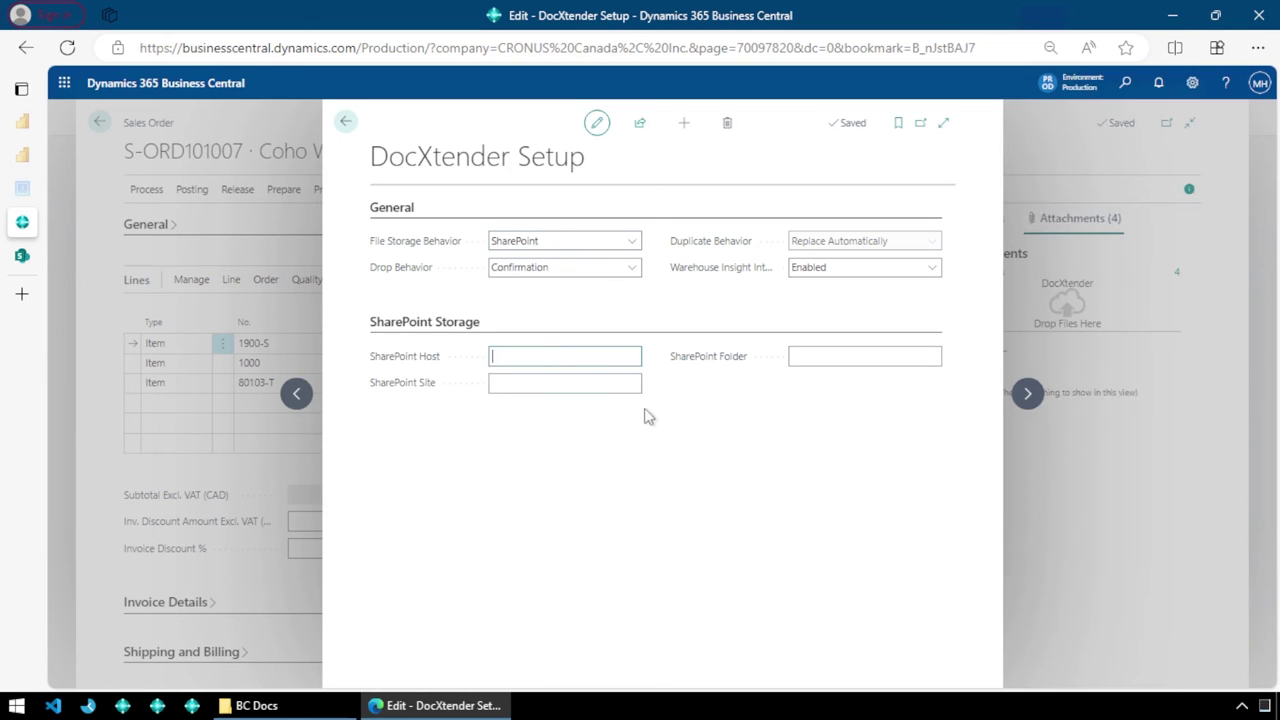
- Read the SharePoint Host field's help, then switch to the Business Central Orders SharePoint site and inspect its Attachments folder and Documents library
click(427, 362)
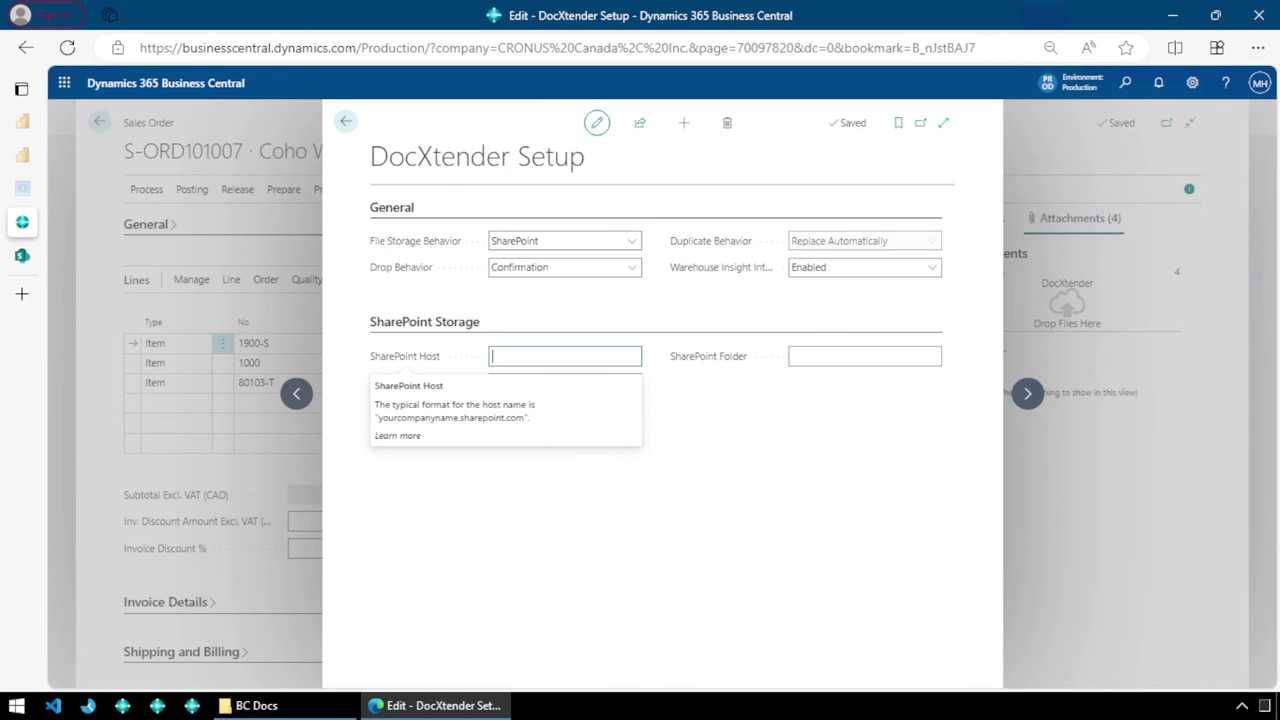
click(540, 485)
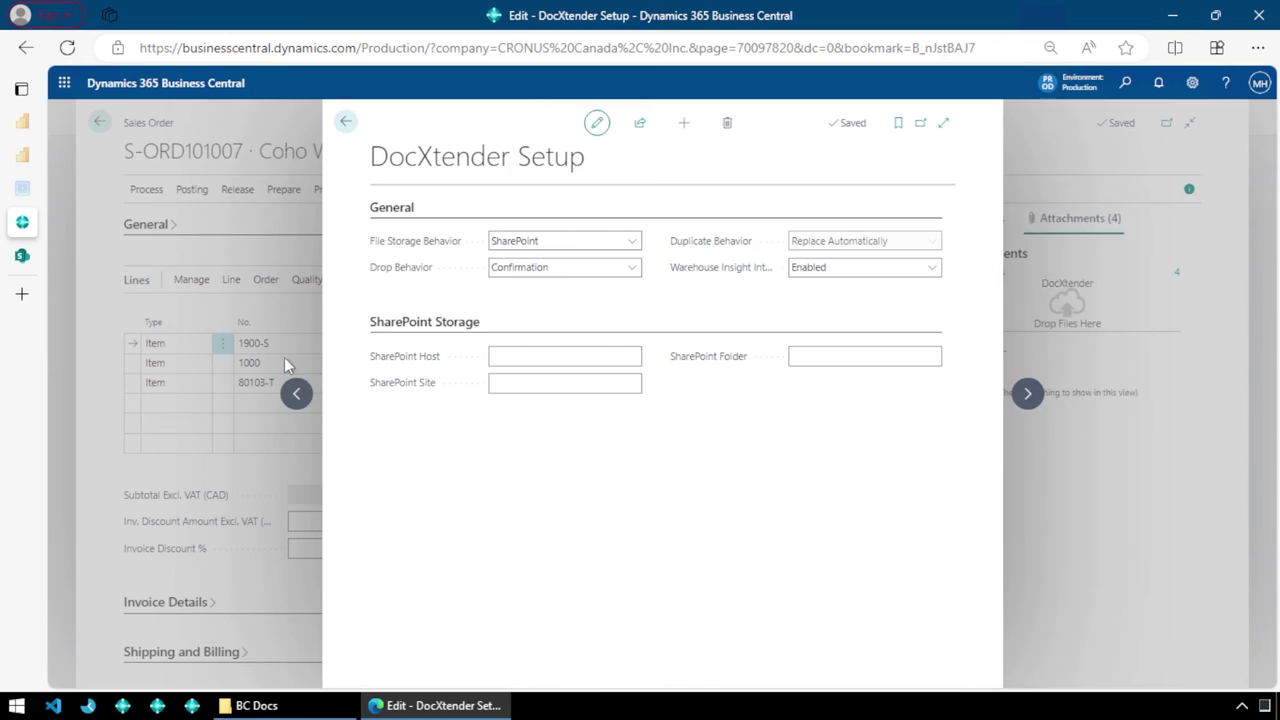
click(23, 257)
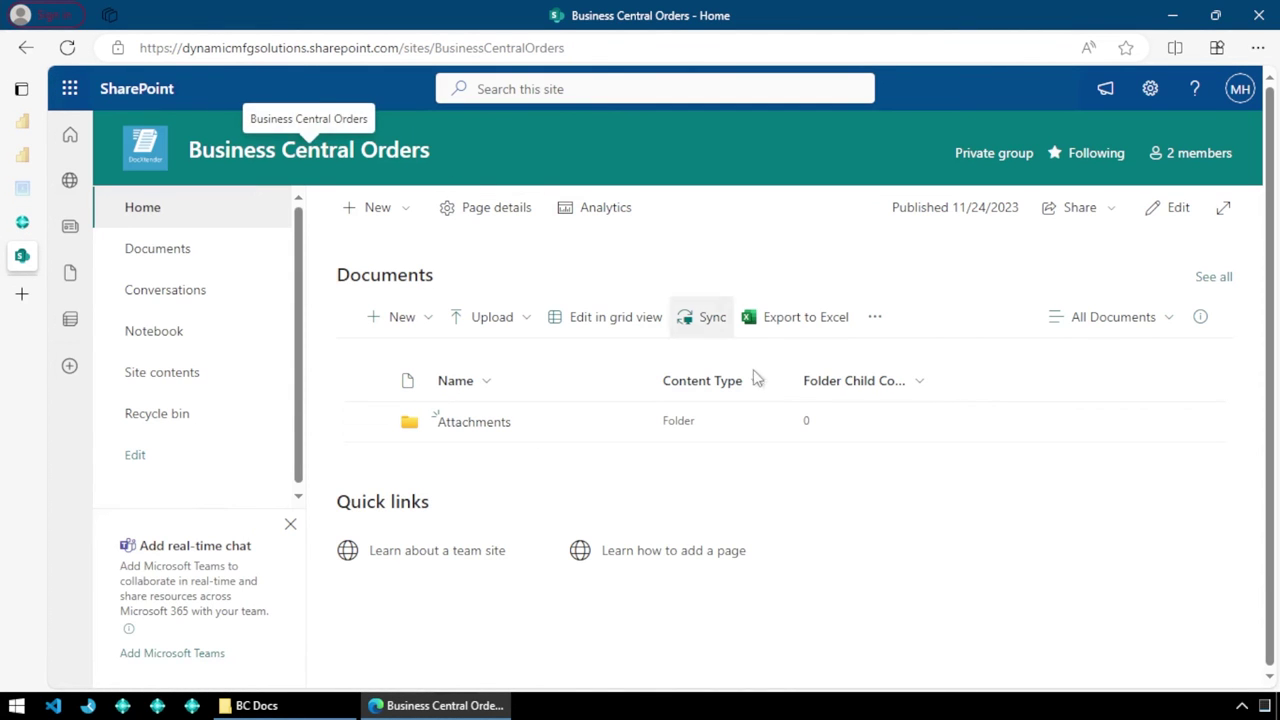
click(457, 428)
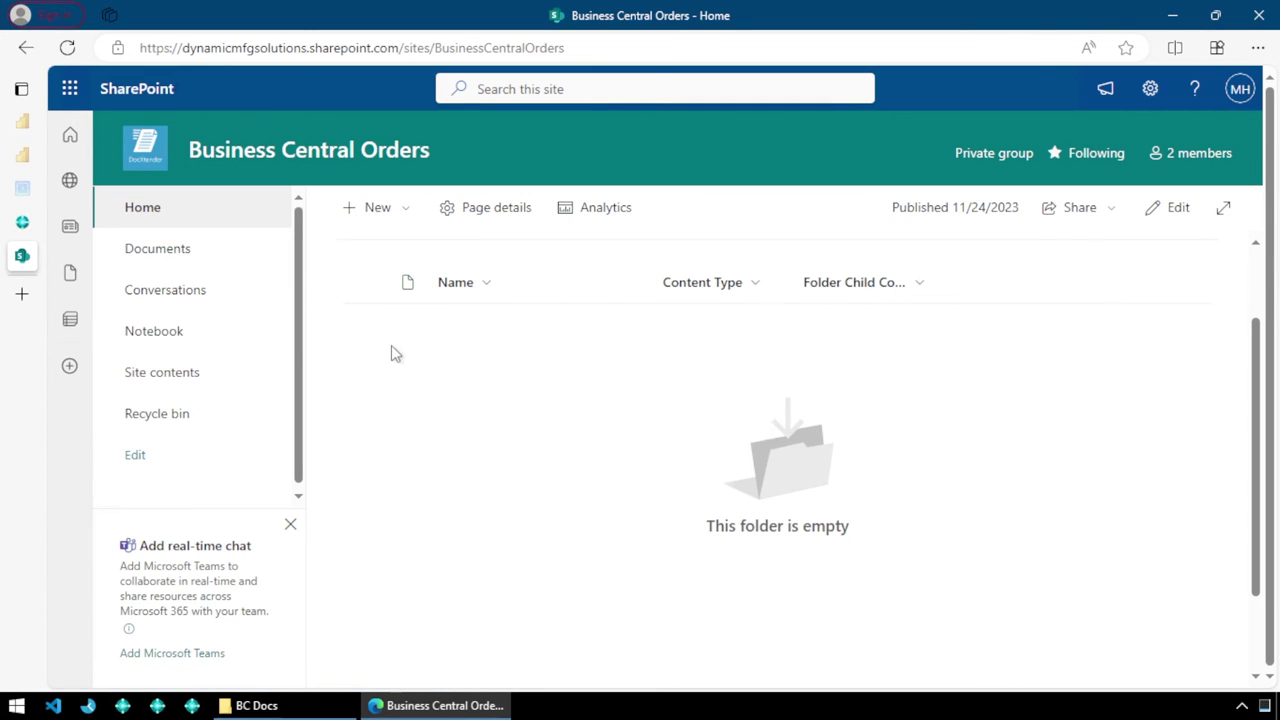
click(198, 258)
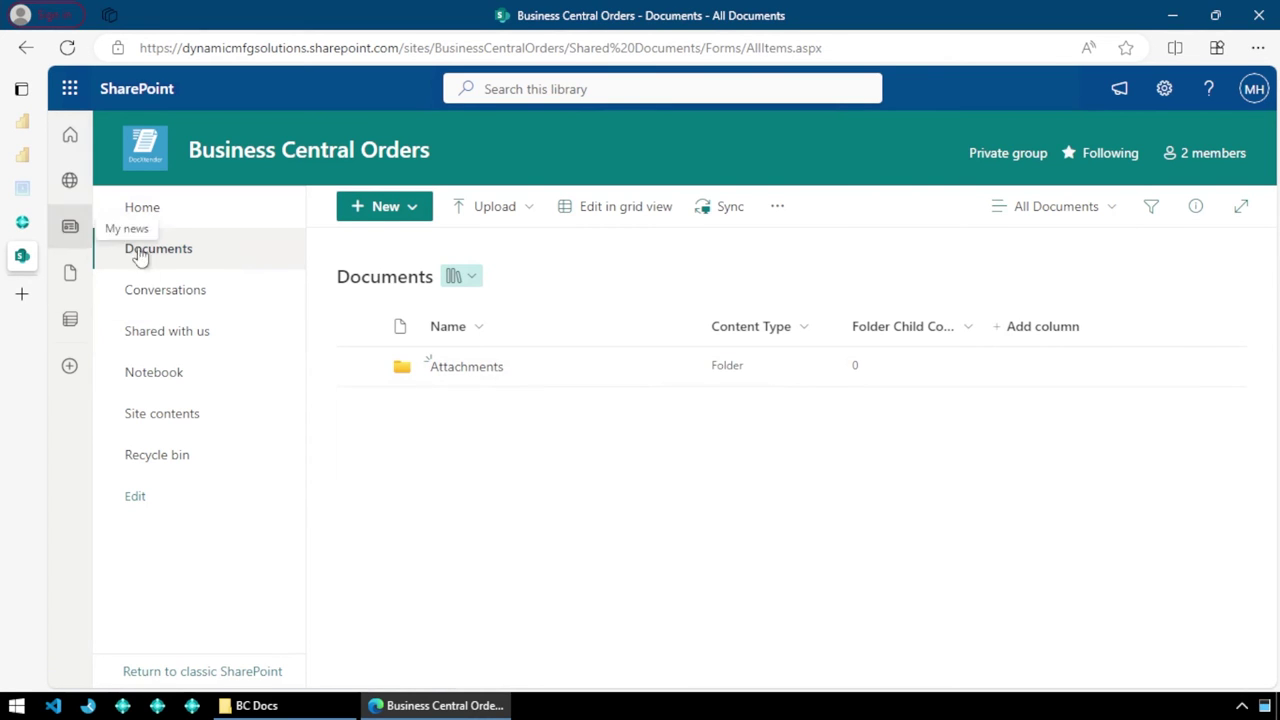
- Copy dynamicmfgsolutions.sharepoint.com from the SharePoint site's address and enter it as the SharePoint Host in DocXtender Setup in Business Central
click(400, 47)
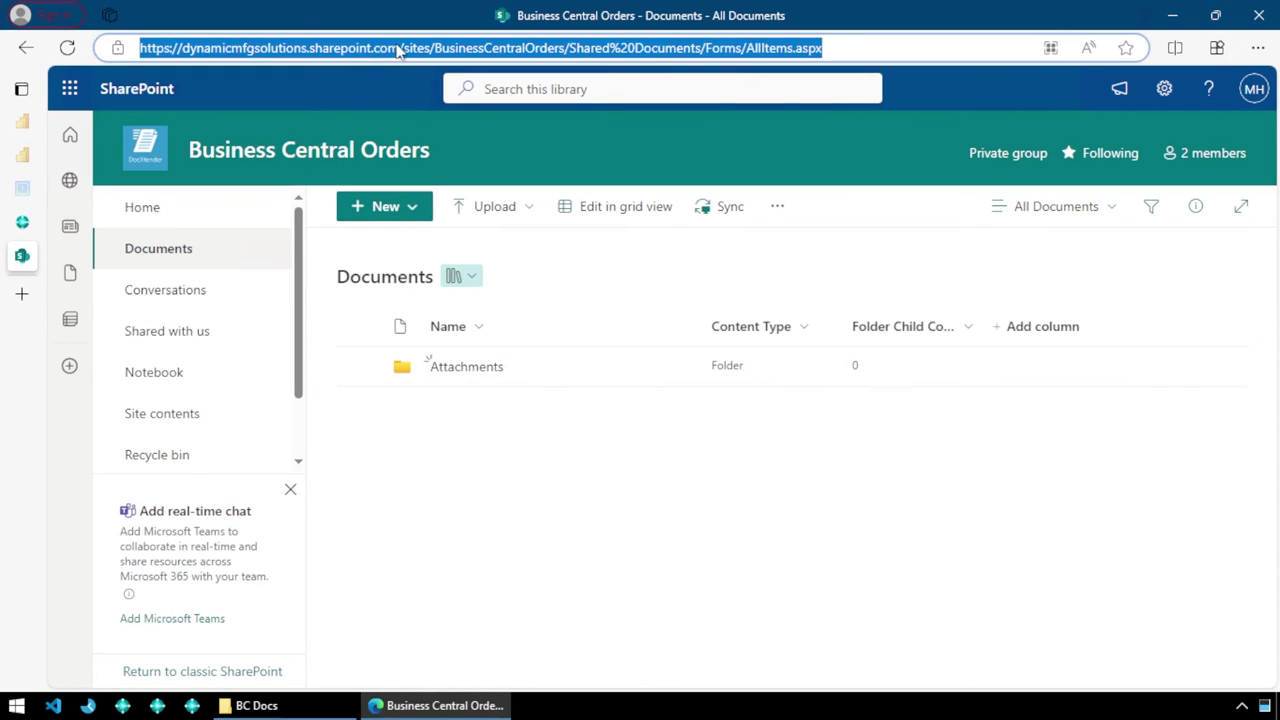
click(400, 47)
key(ctrl+shift+Left)
key(ctrl+shift+Left)
key(ctrl+c)
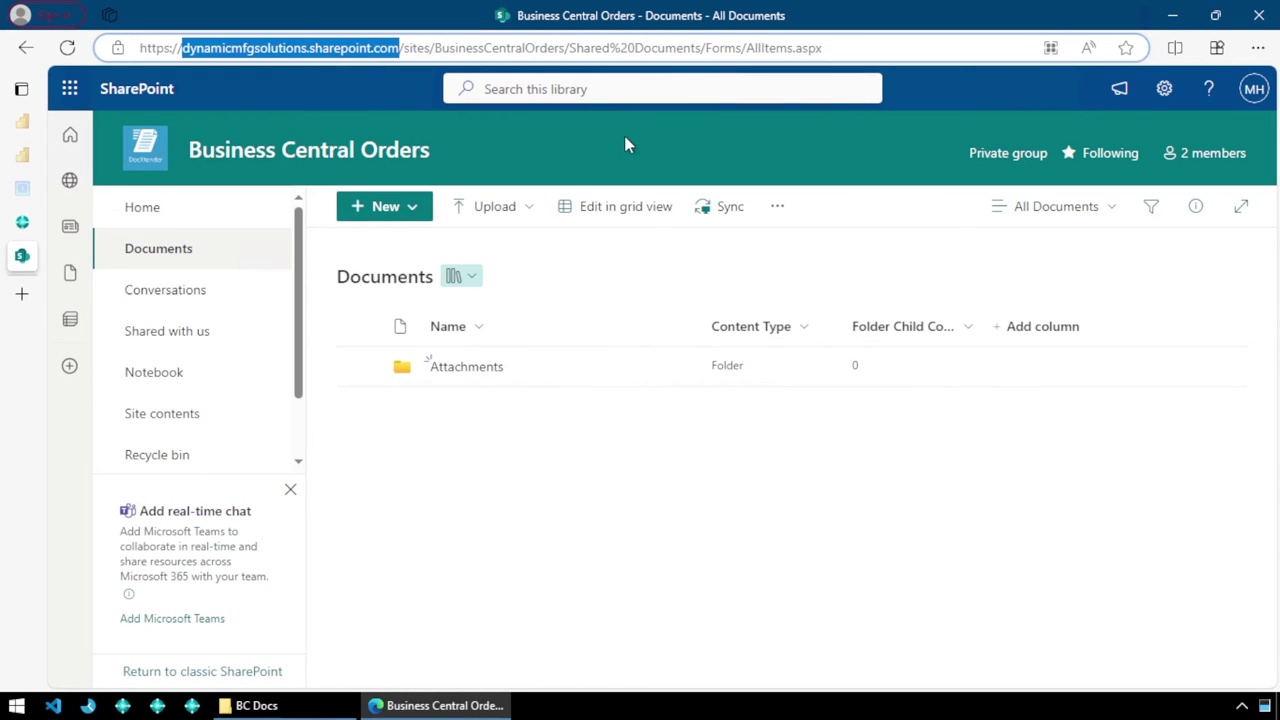
click(477, 471)
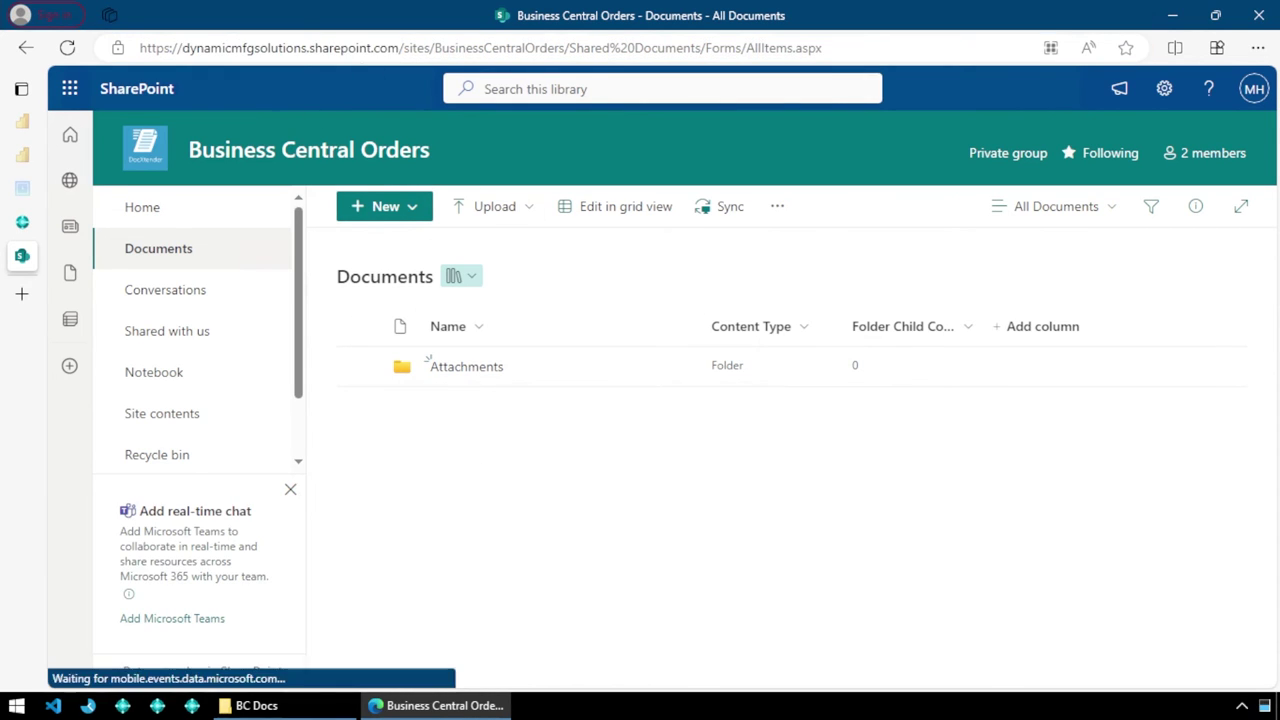
click(22, 222)
click(540, 356)
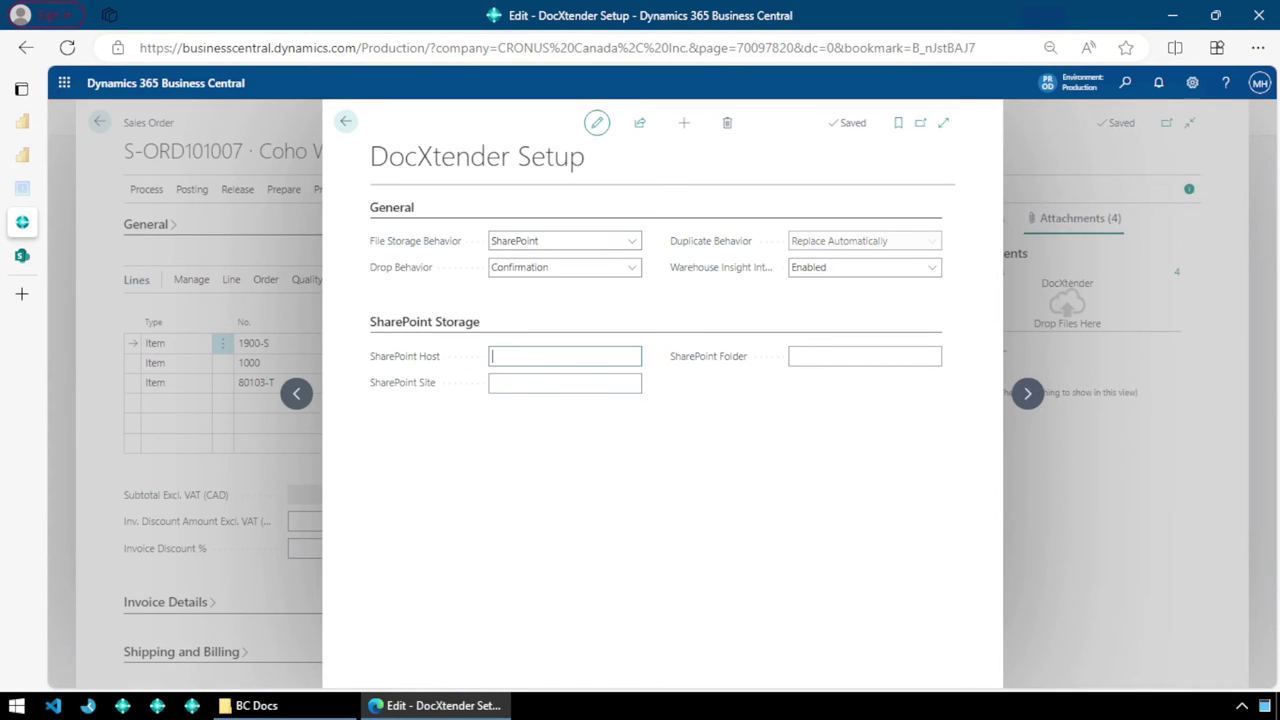
key(ctrl+v)
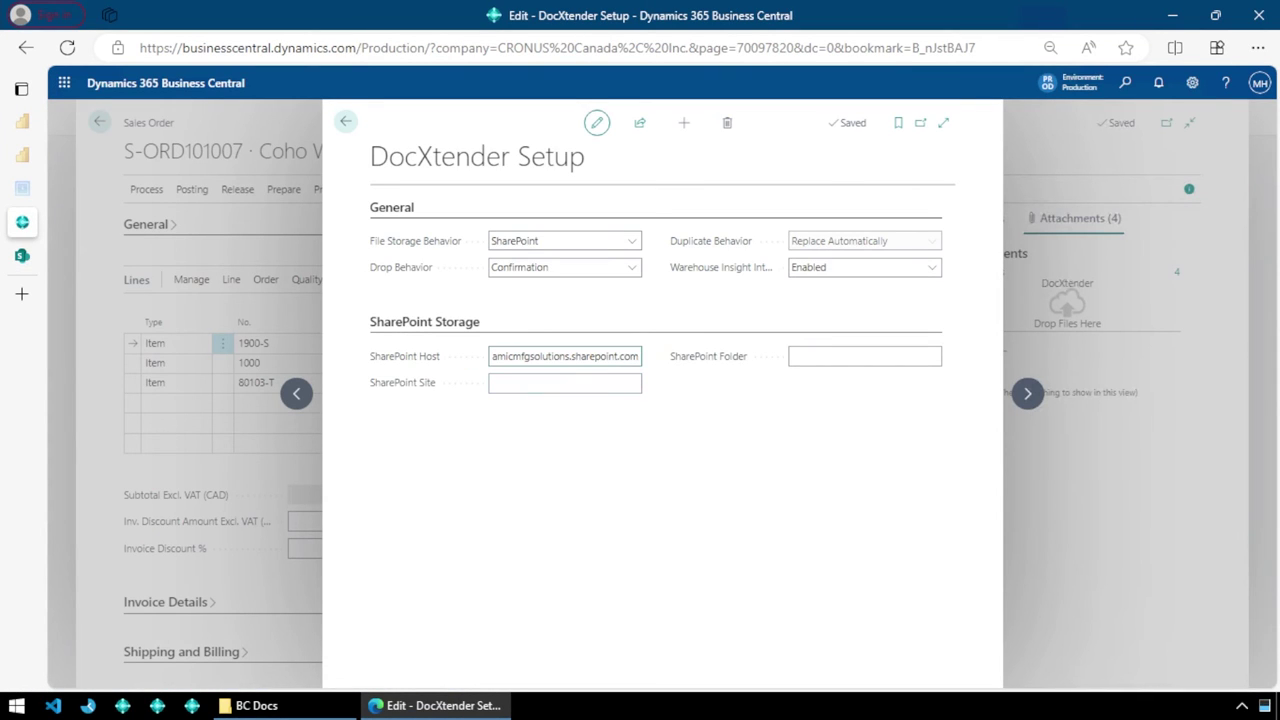
- Copy the site name BusinessCentralOrders from the SharePoint address and enter it as the SharePoint Site in DocXtender Setup in Business Central
click(565, 383)
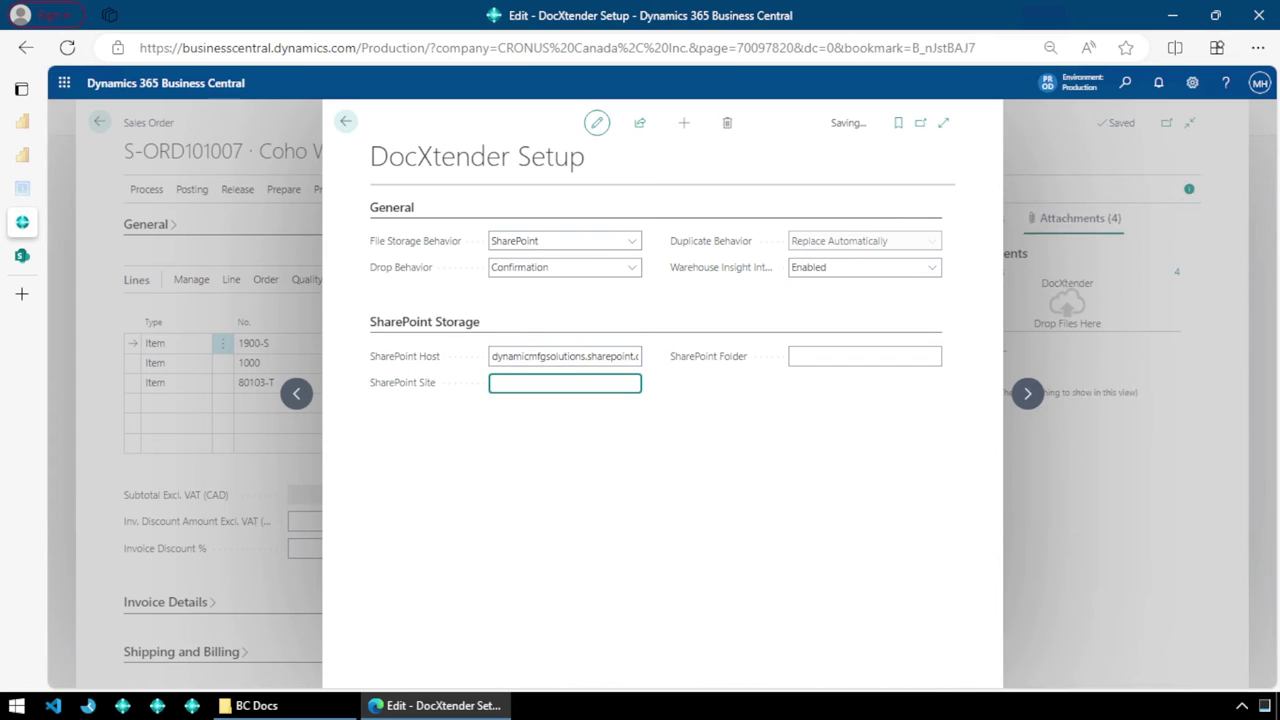
click(22, 255)
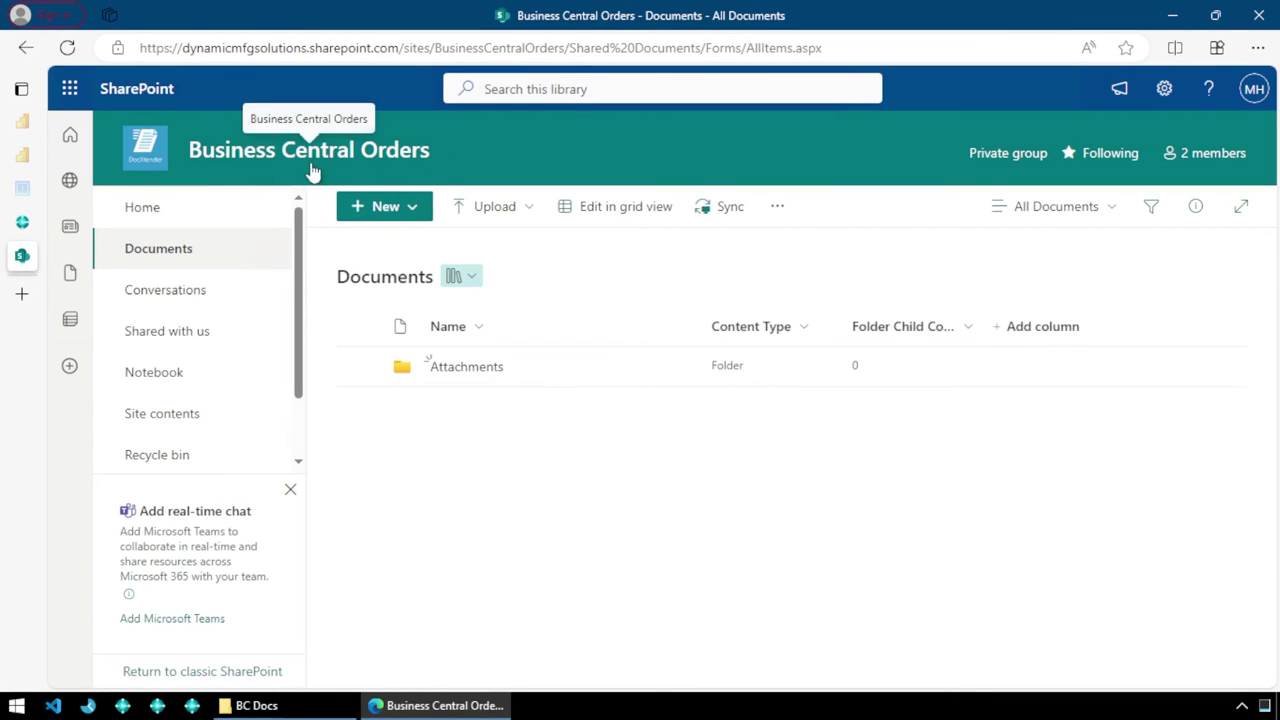
click(567, 48)
click(567, 48)
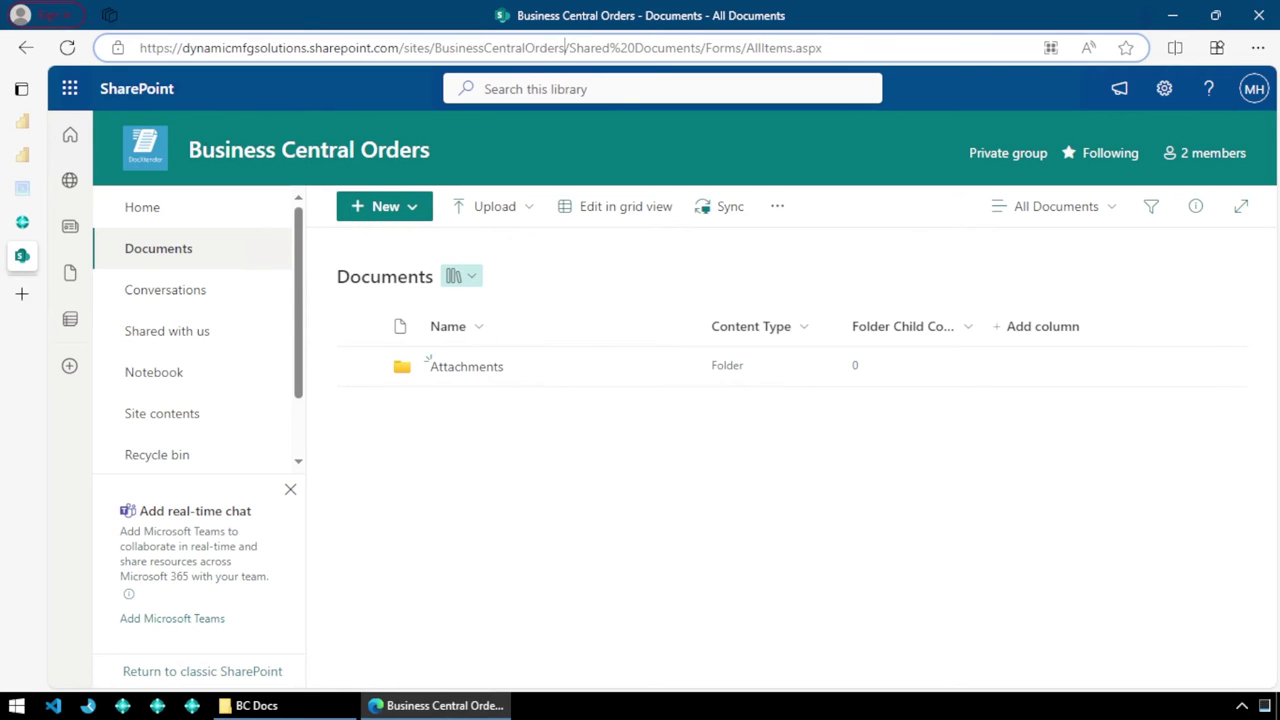
double_click(560, 48)
key(ctrl+c)
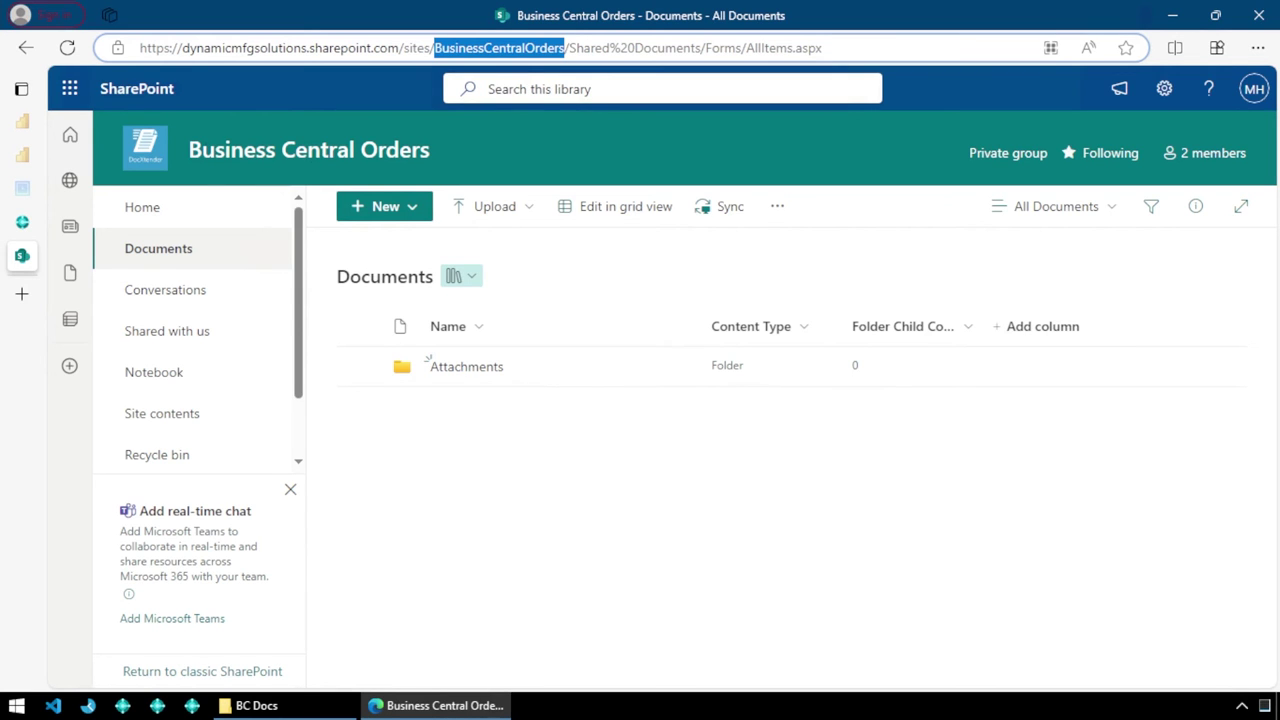
click(22, 222)
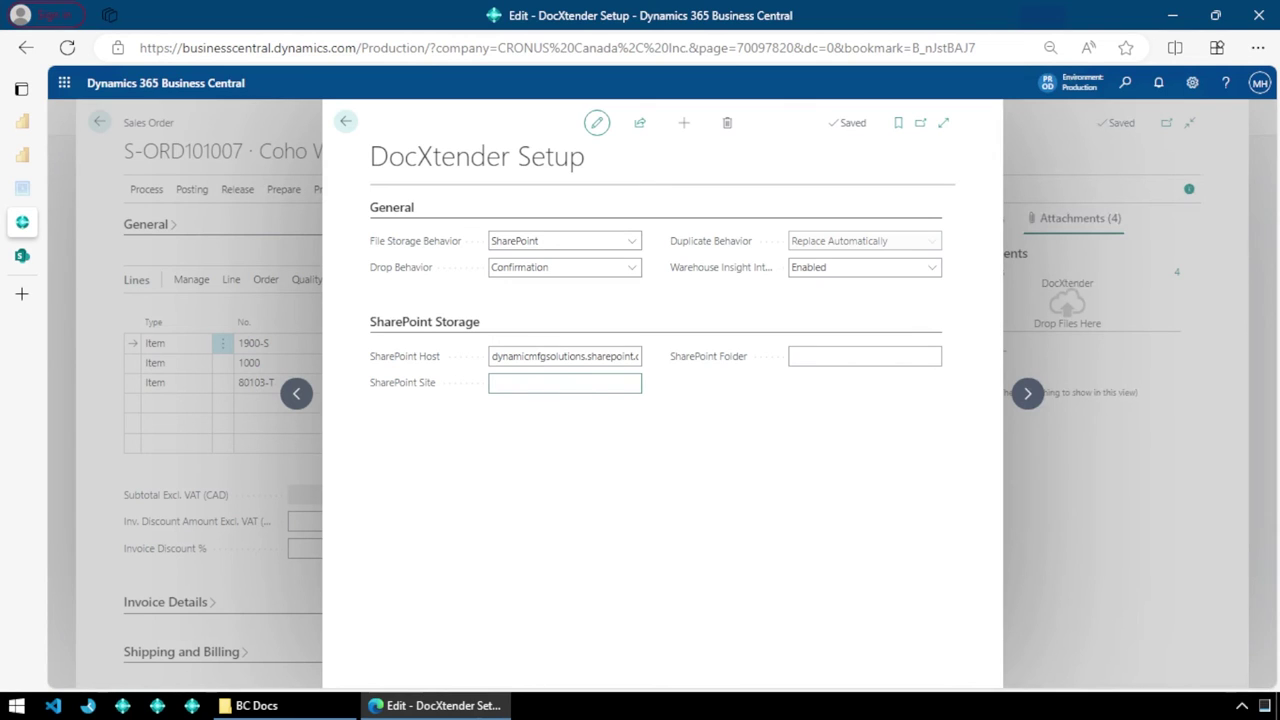
key(ctrl+v)
- Set the SharePoint Folder to Attachments, check it against the SharePoint Documents library, and close DocXtender Setup
click(857, 362)
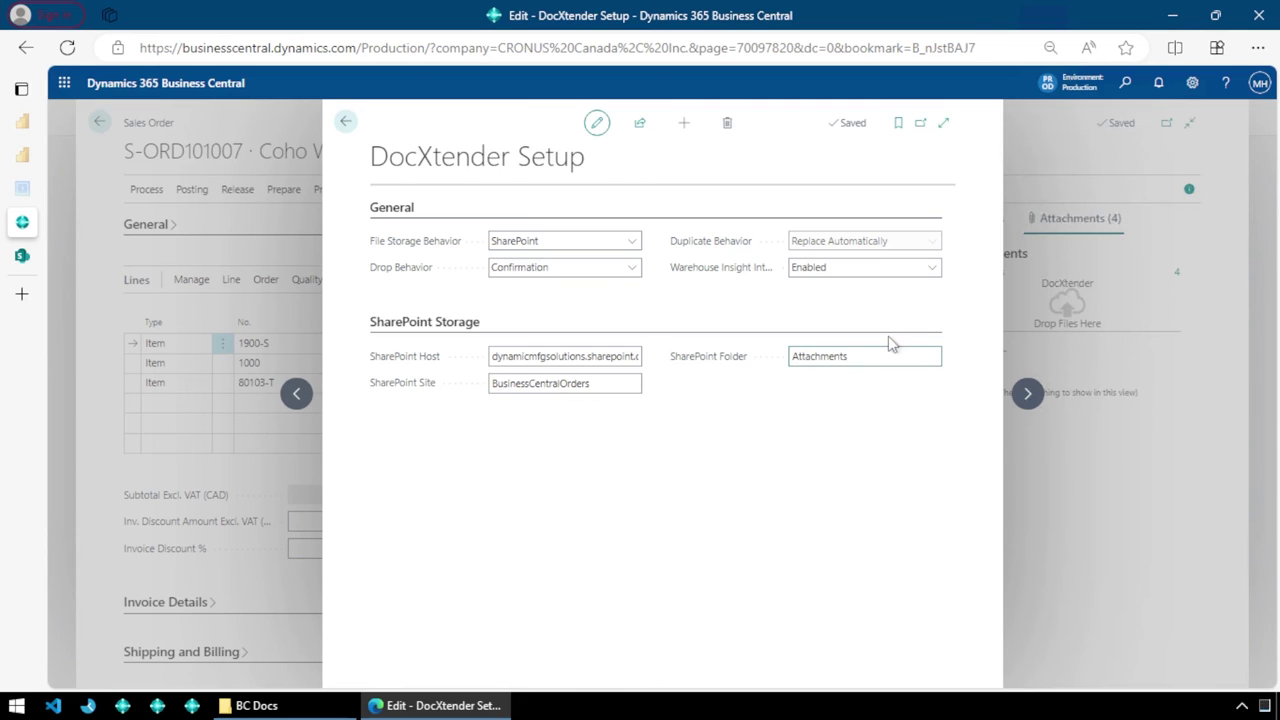
key(Tab)
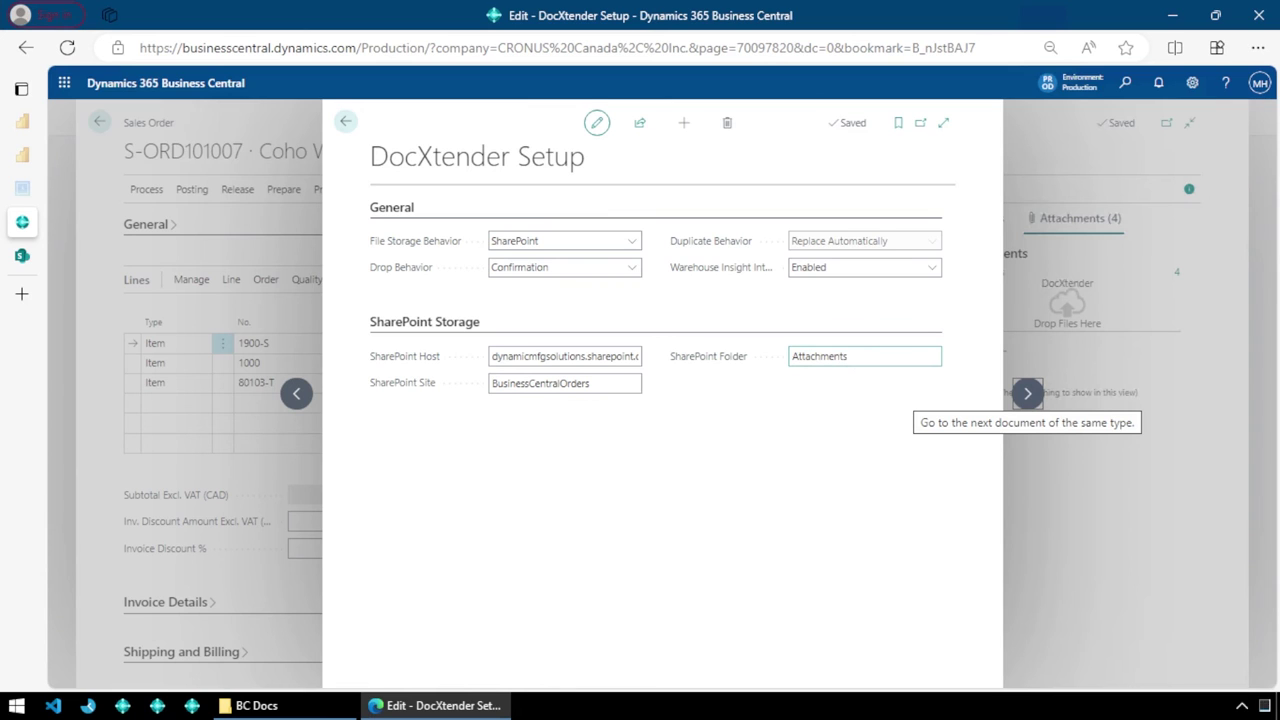
click(22, 255)
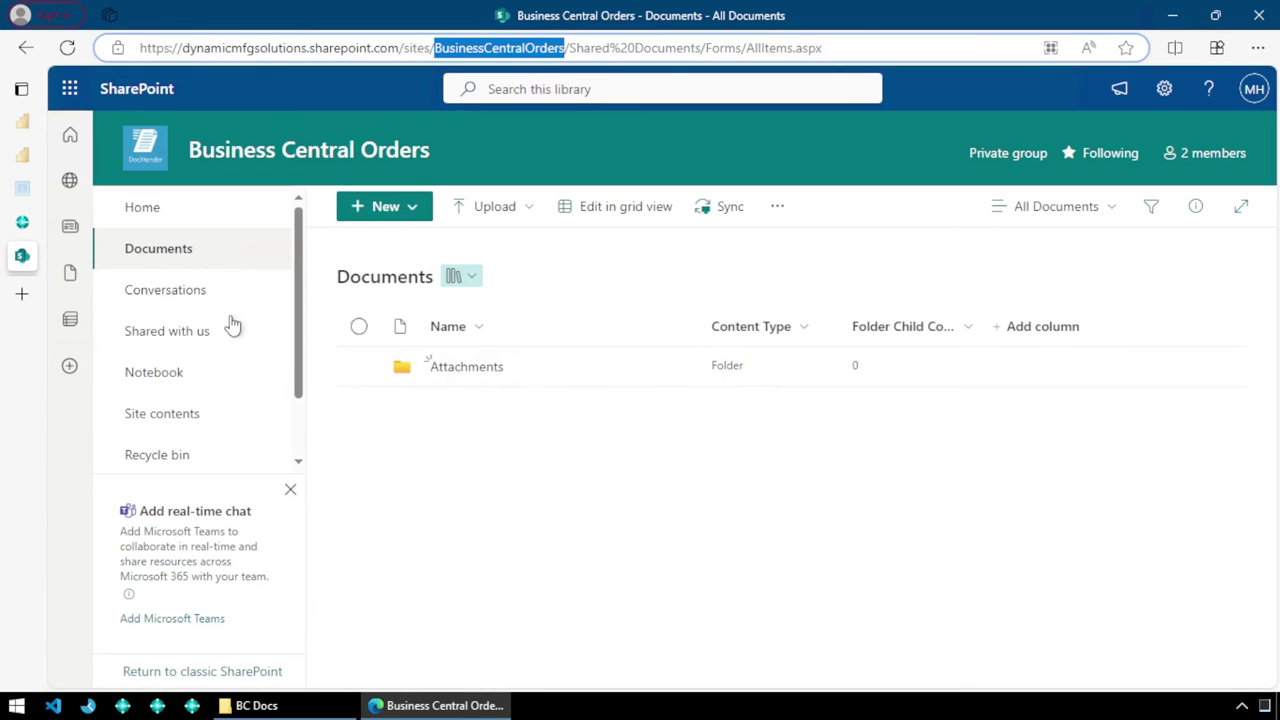
click(22, 222)
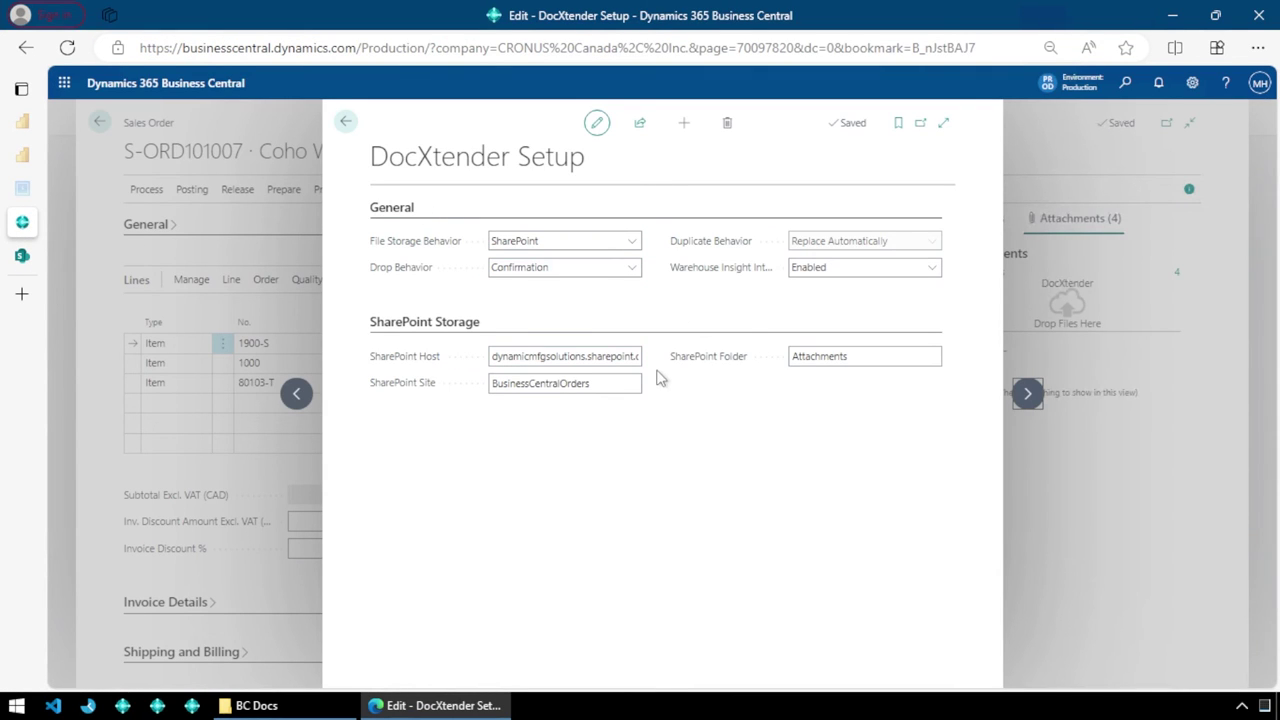
click(345, 122)
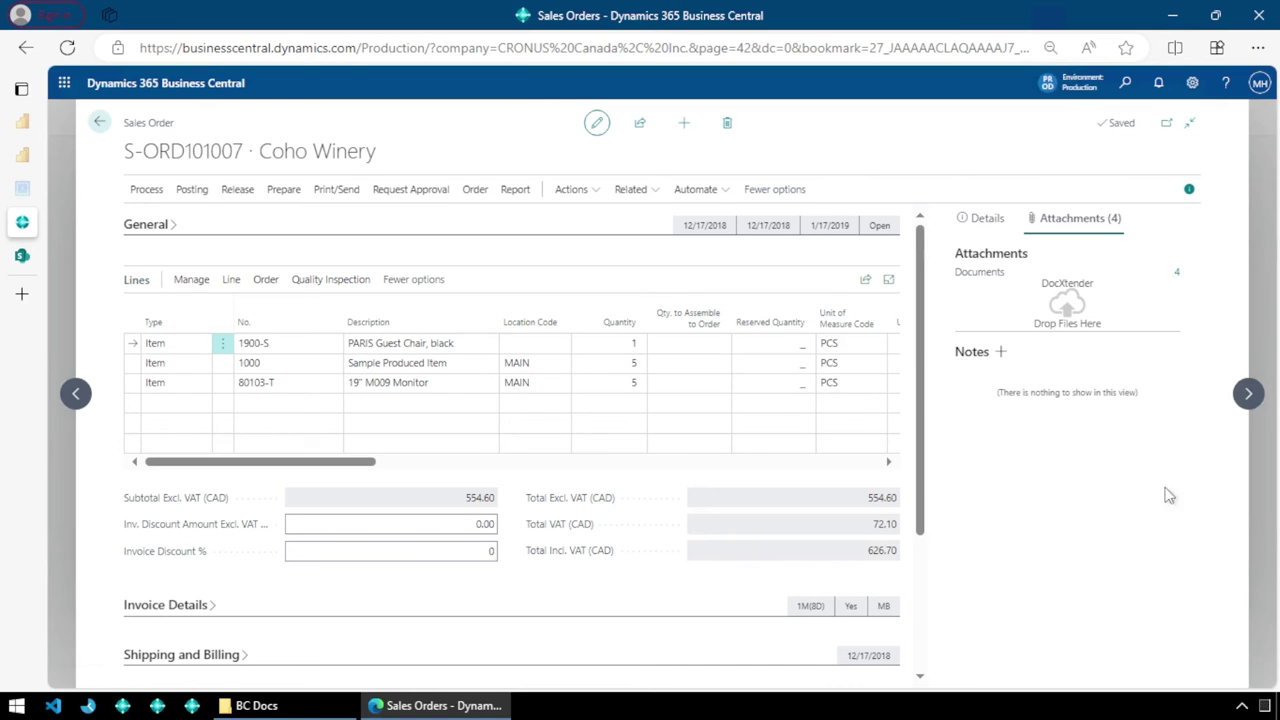
- Personalize the Sales Order page to show the hidden Links part among the attachments, and finish personalizing
click(1199, 86)
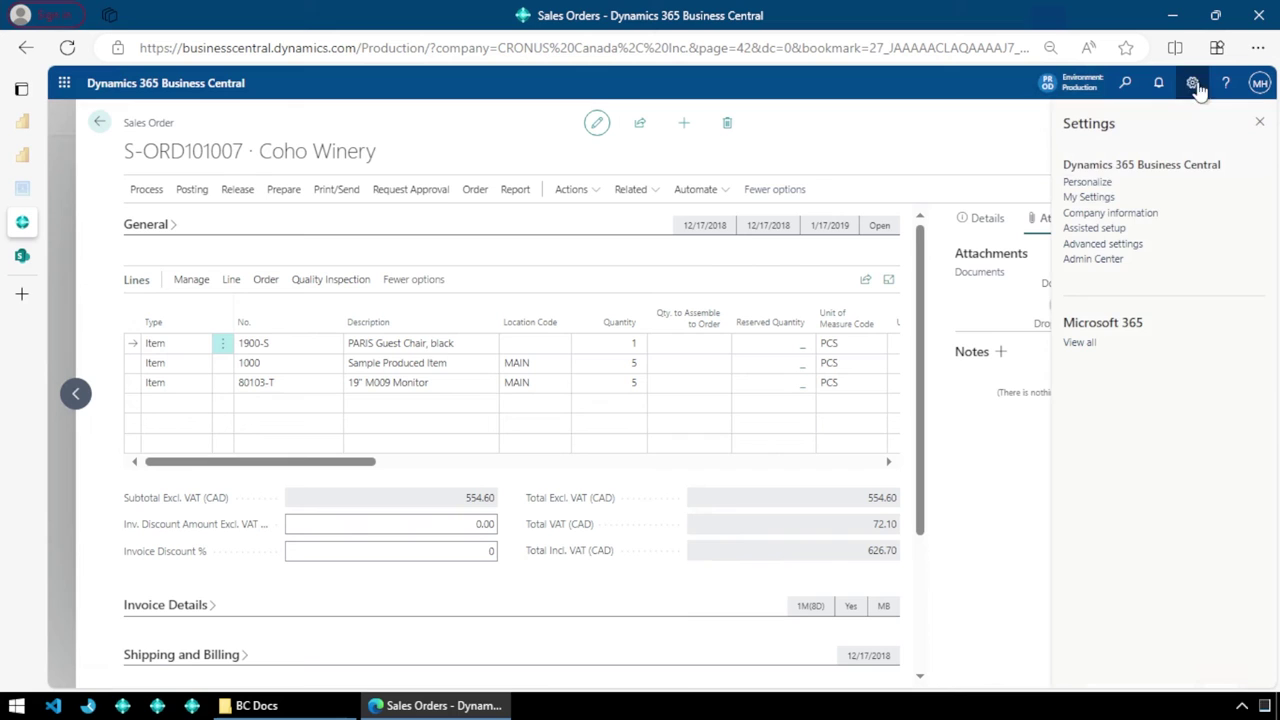
click(1096, 183)
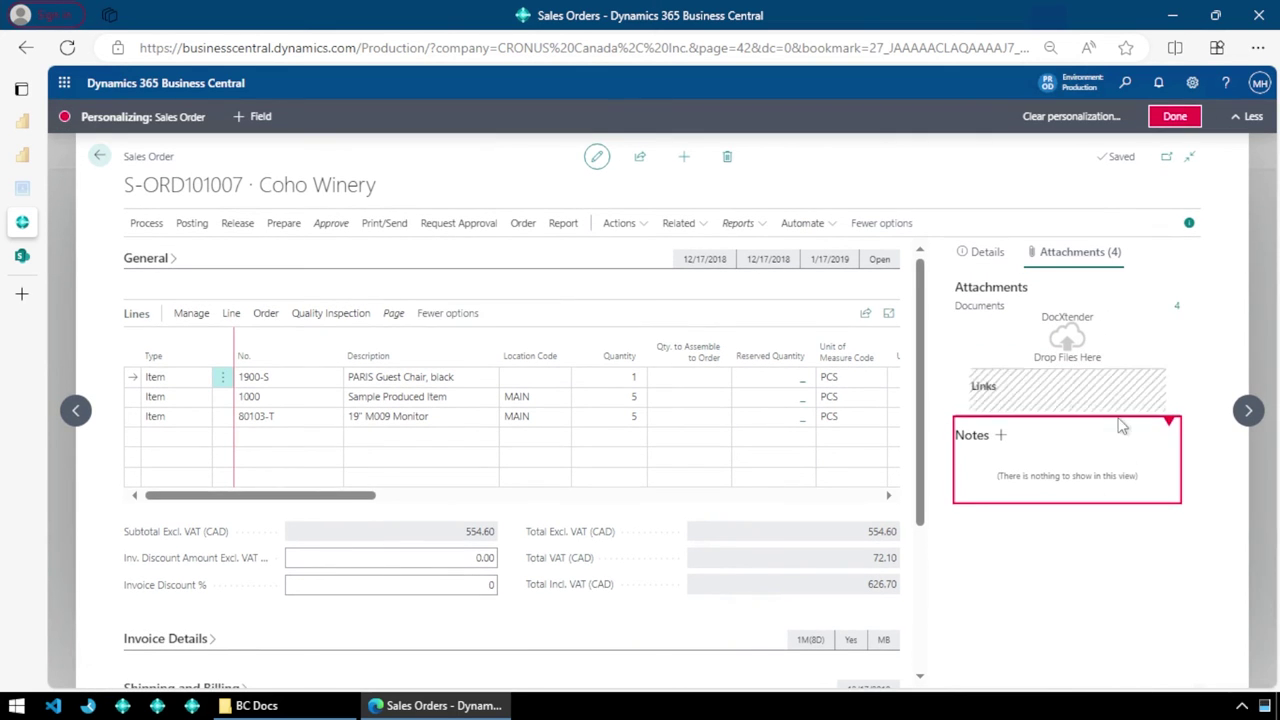
click(1170, 376)
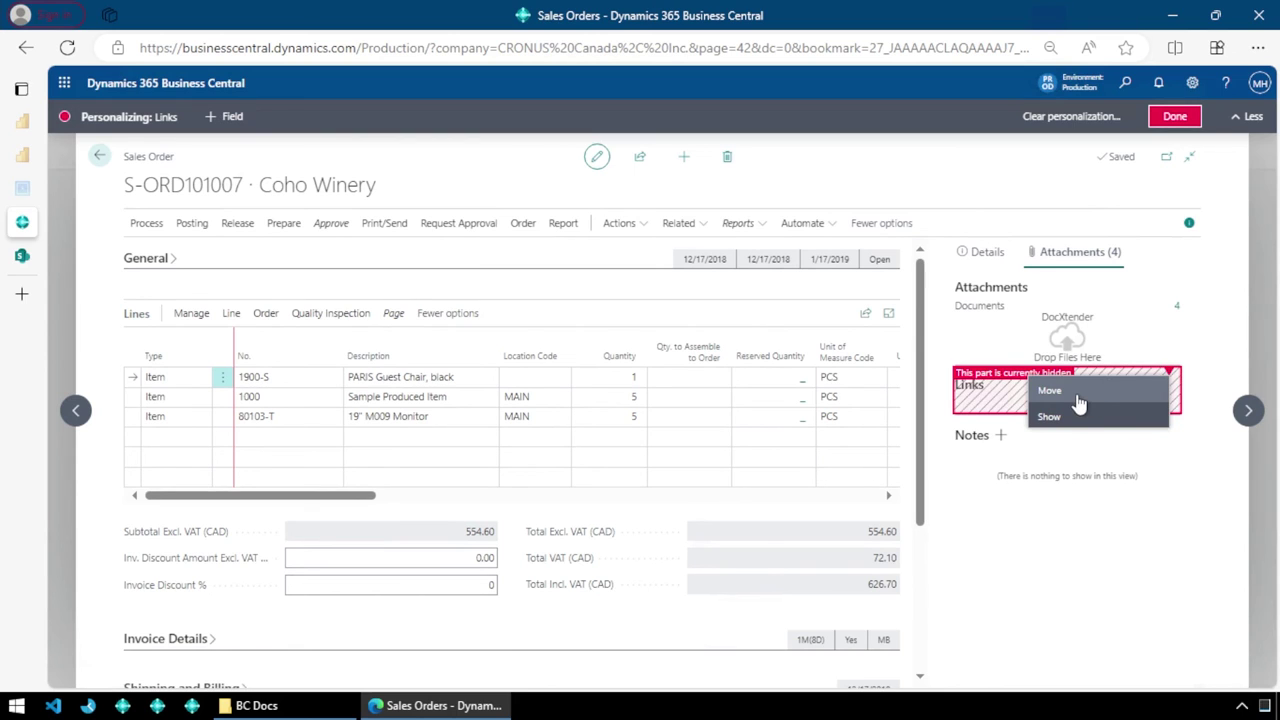
click(1068, 418)
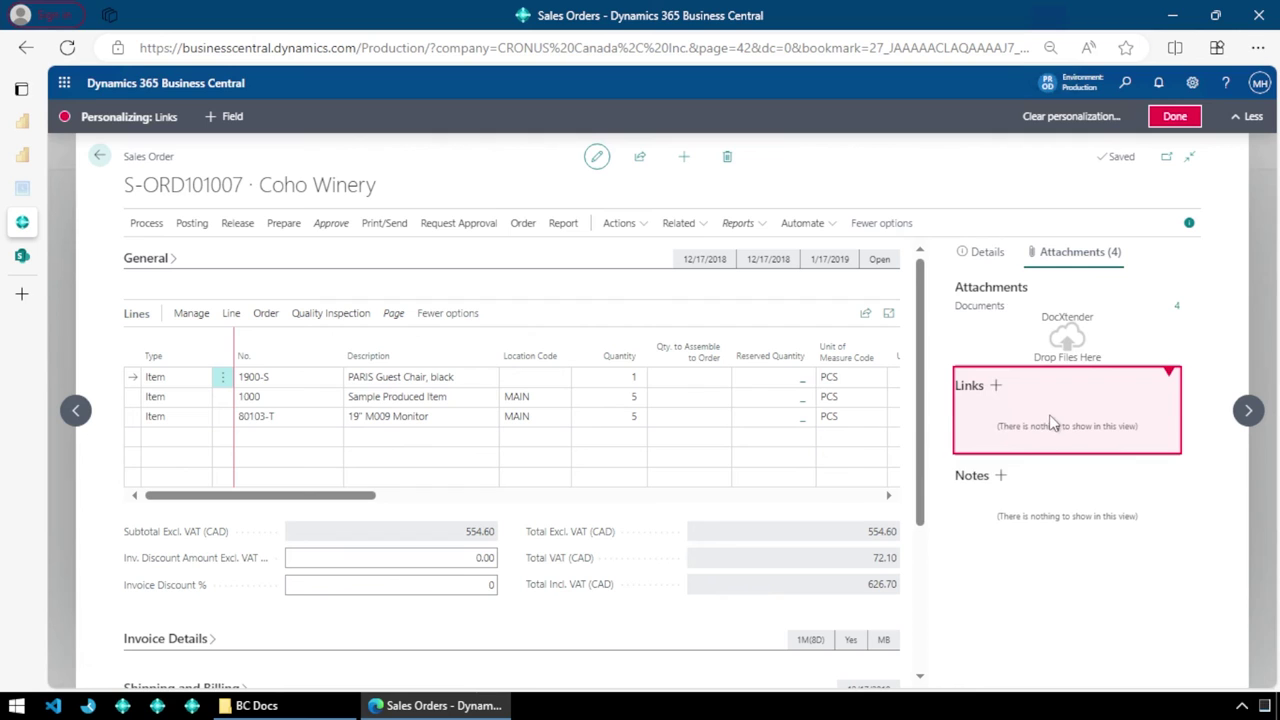
click(1175, 116)
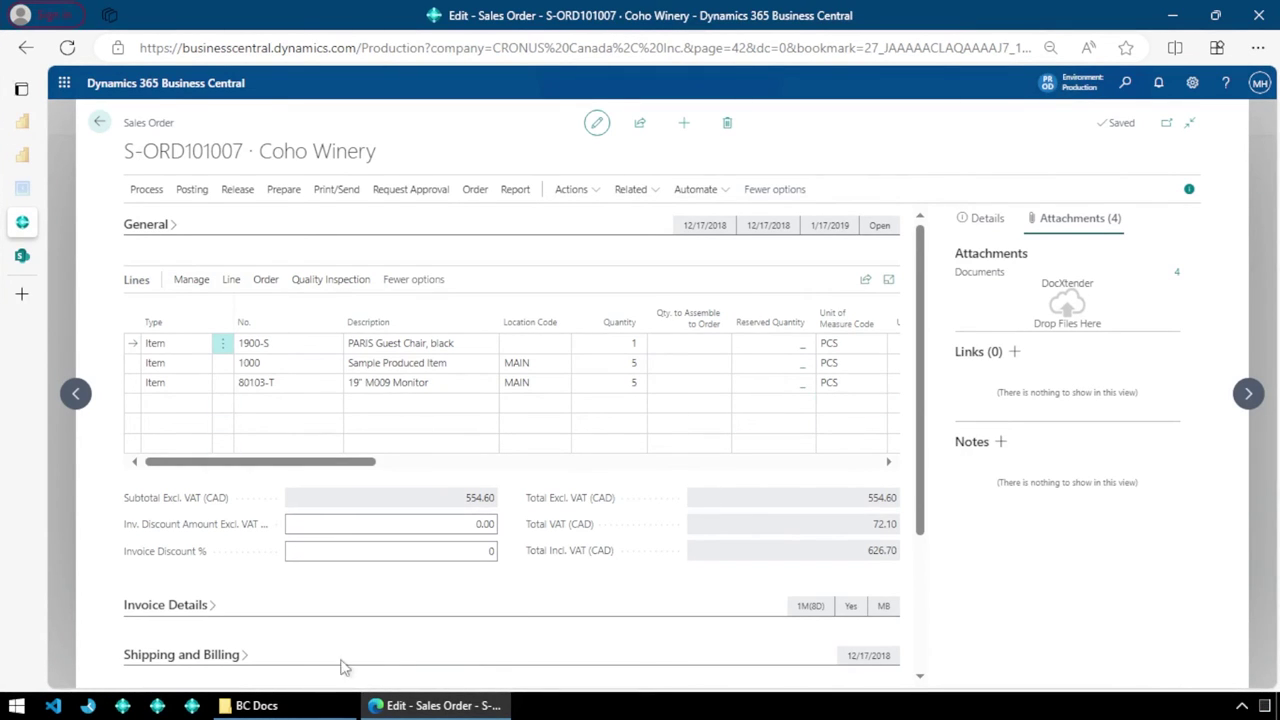
- Attach Assembly Diagram.pdf, DynamicShip#Barcodes - Copy.pdf and PO00038.oxps together from the BC Docs folder to the sales order through DocXtender
click(286, 704)
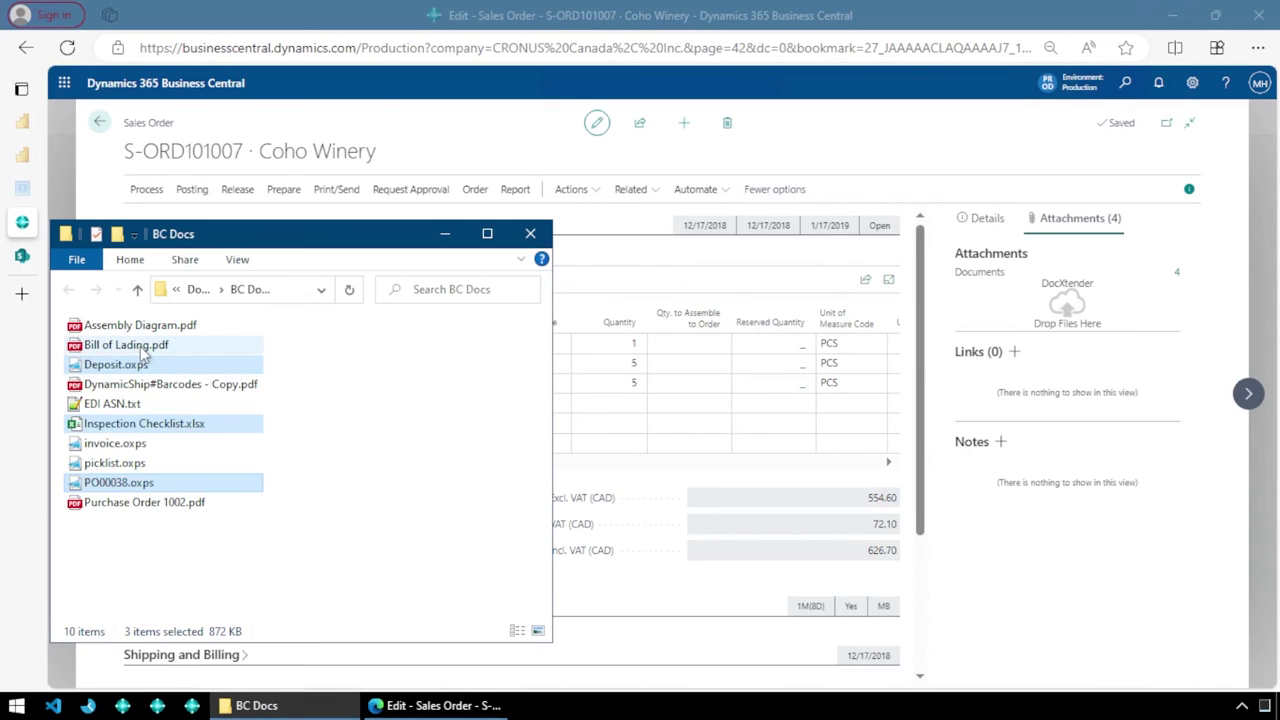
click(141, 327)
ctrl+click(137, 388)
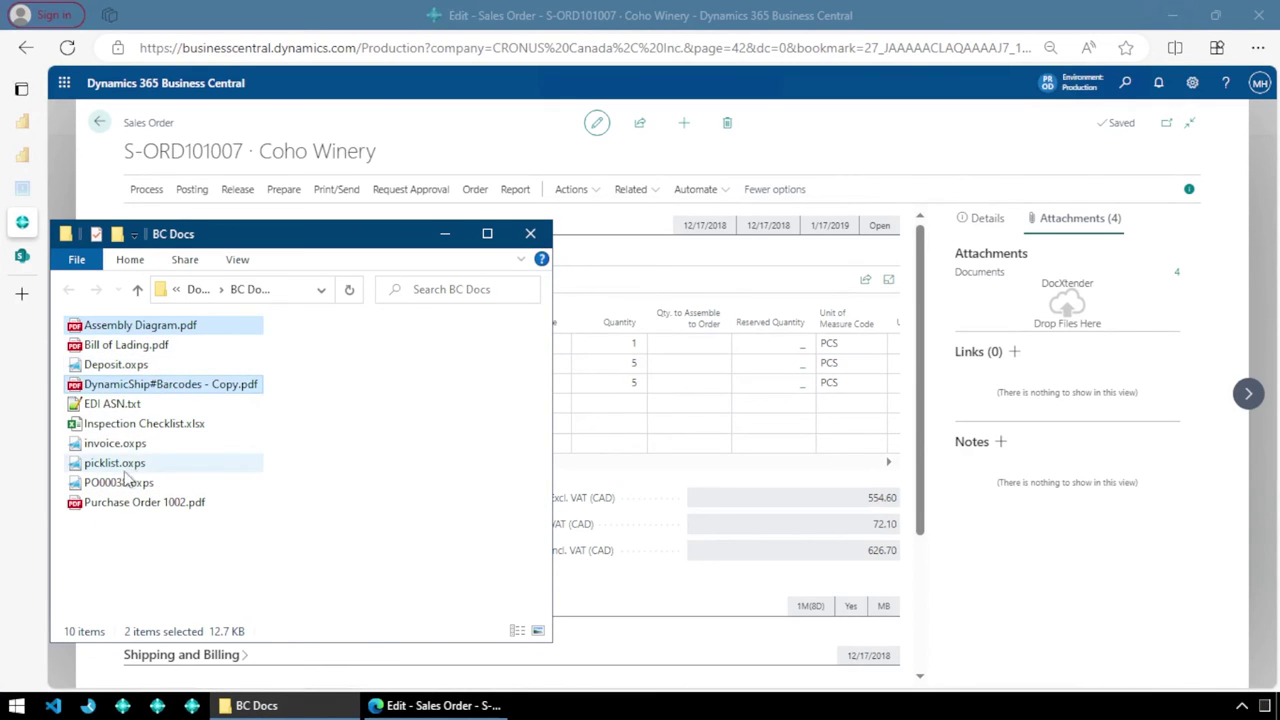
ctrl+click(122, 484)
ctrl+click(128, 505)
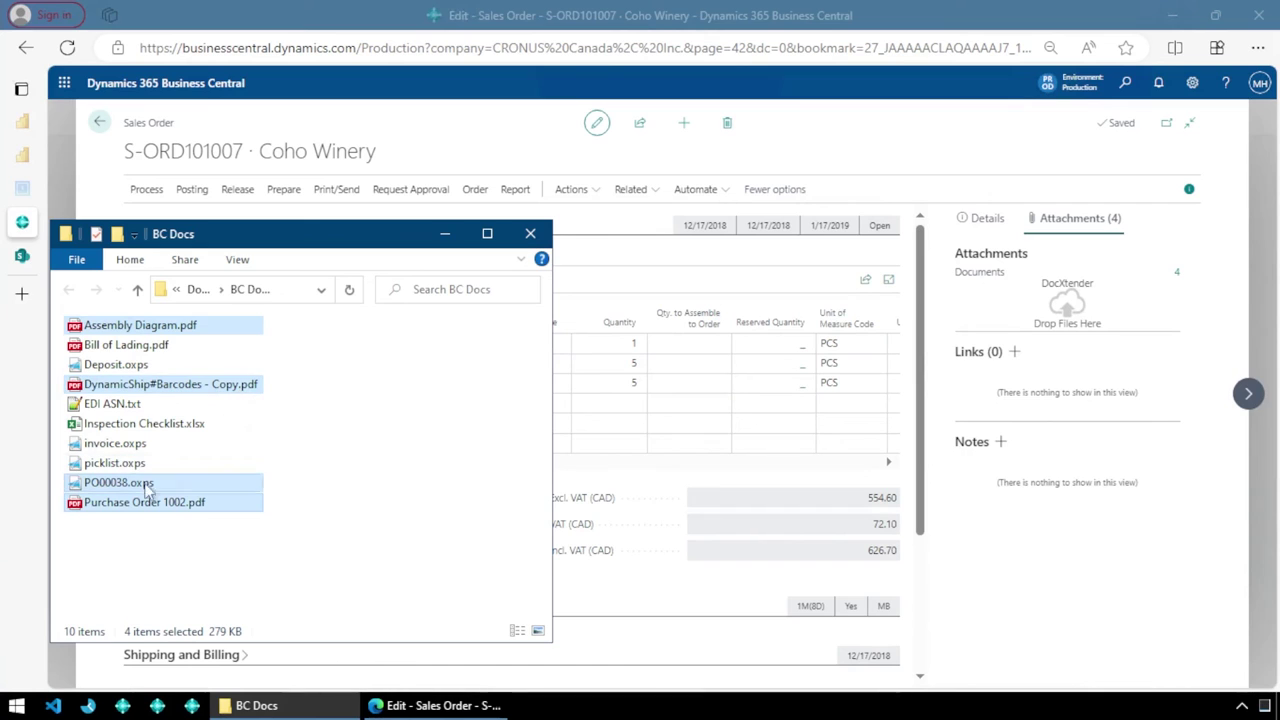
ctrl+click(244, 505)
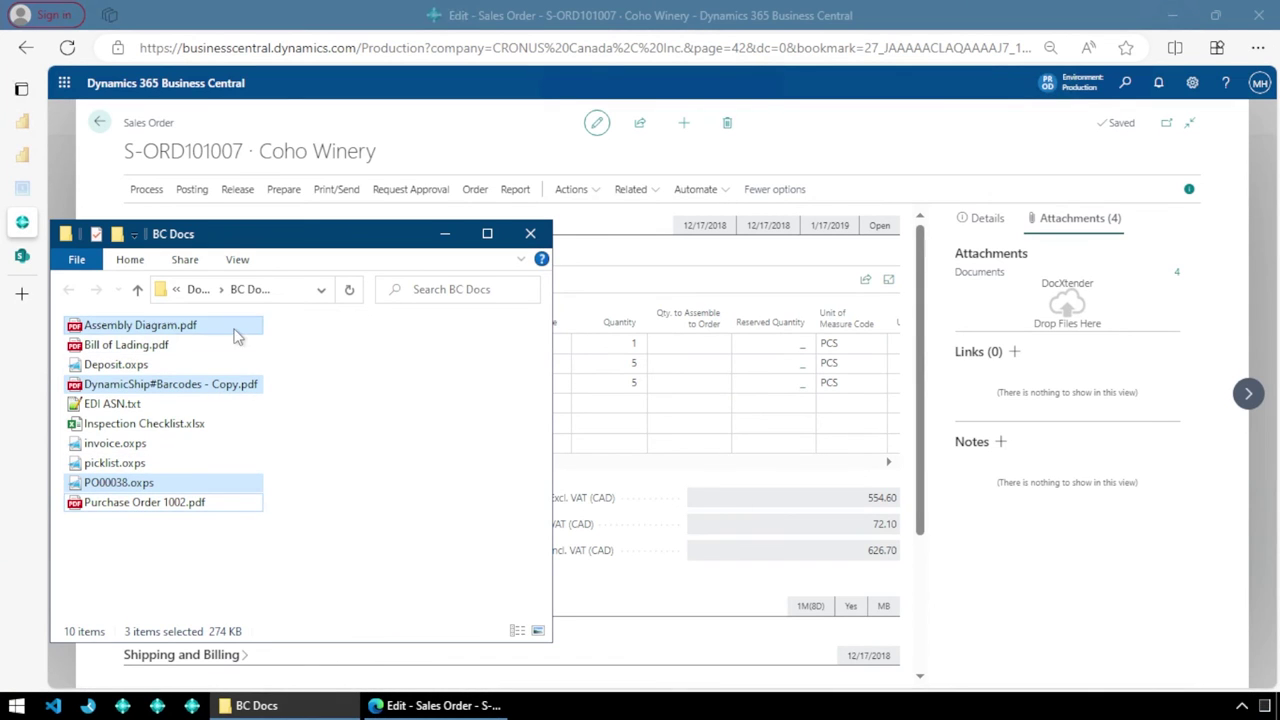
drag(238, 337, 1074, 318)
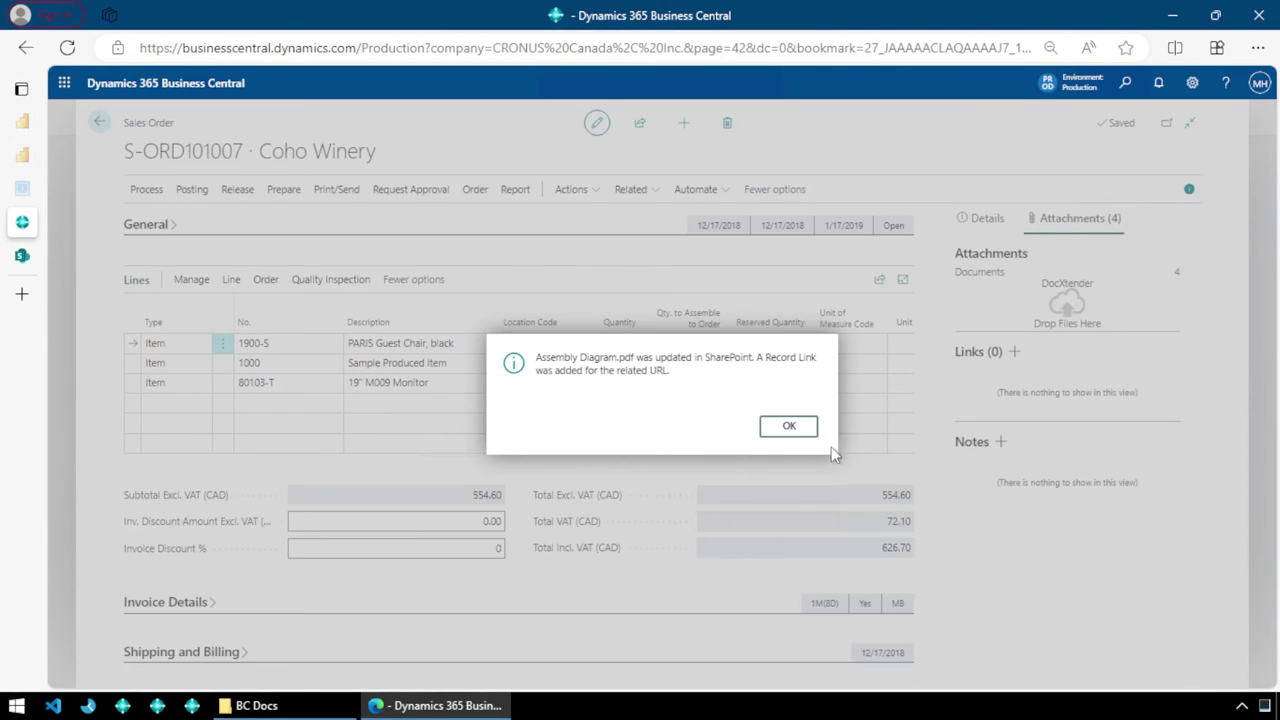
click(789, 428)
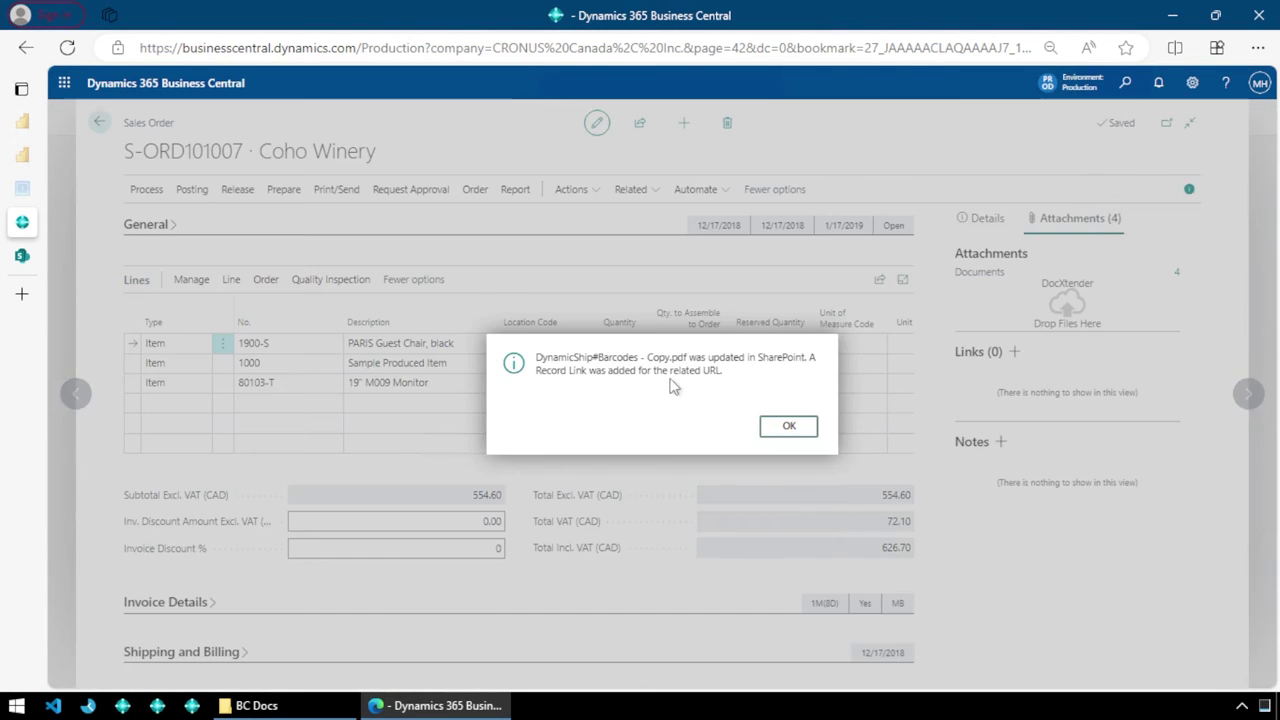
click(797, 434)
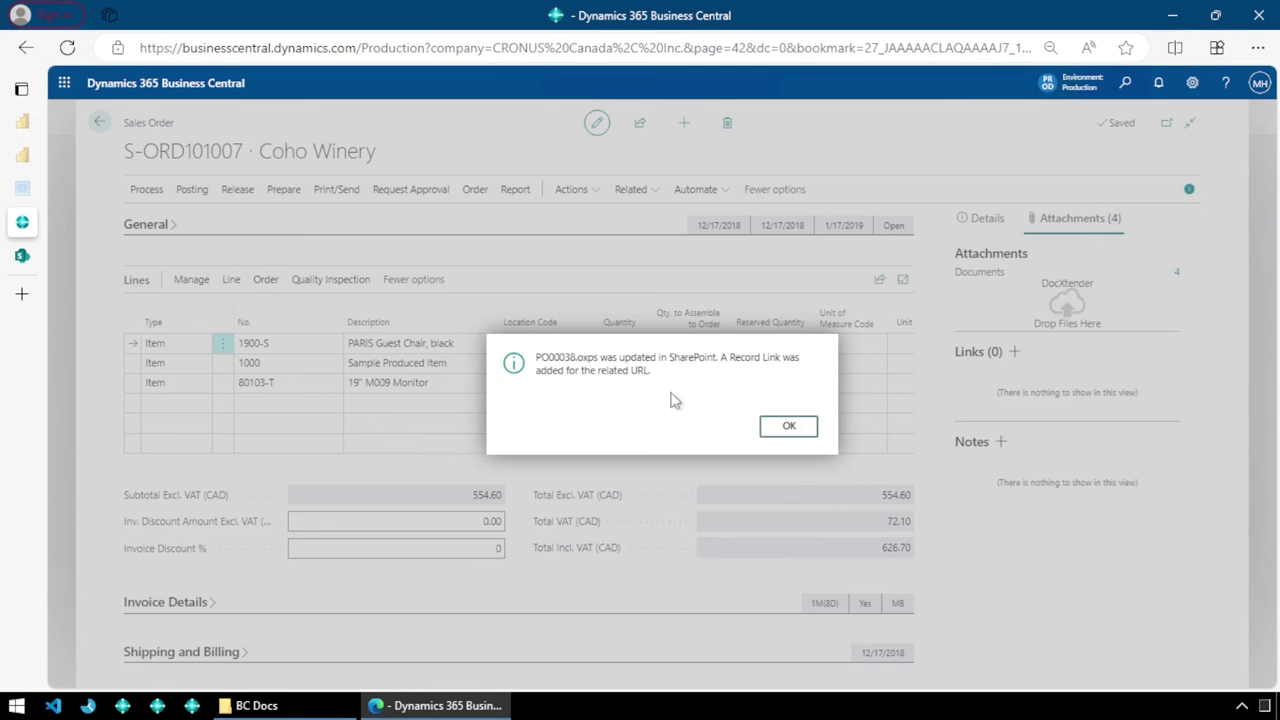
click(789, 426)
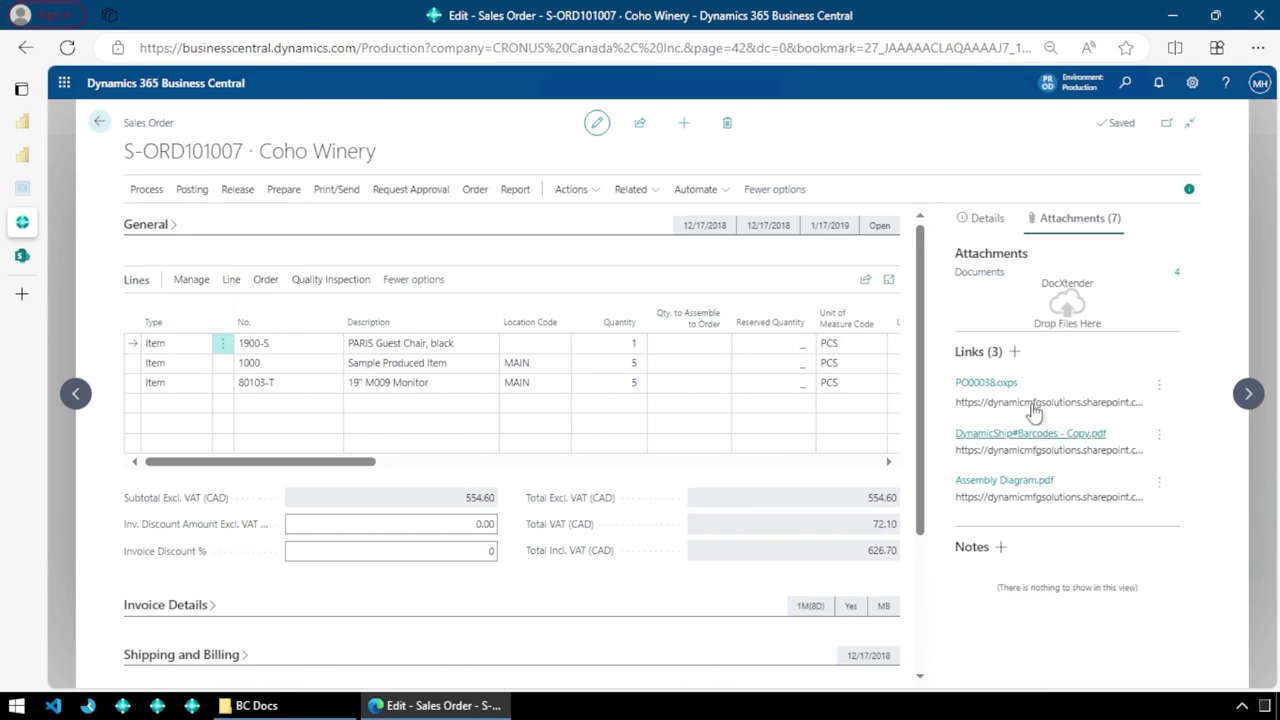
- Open the DynamicShip#Barcodes - Copy.pdf link on the sales order and look through the stored document
click(1003, 436)
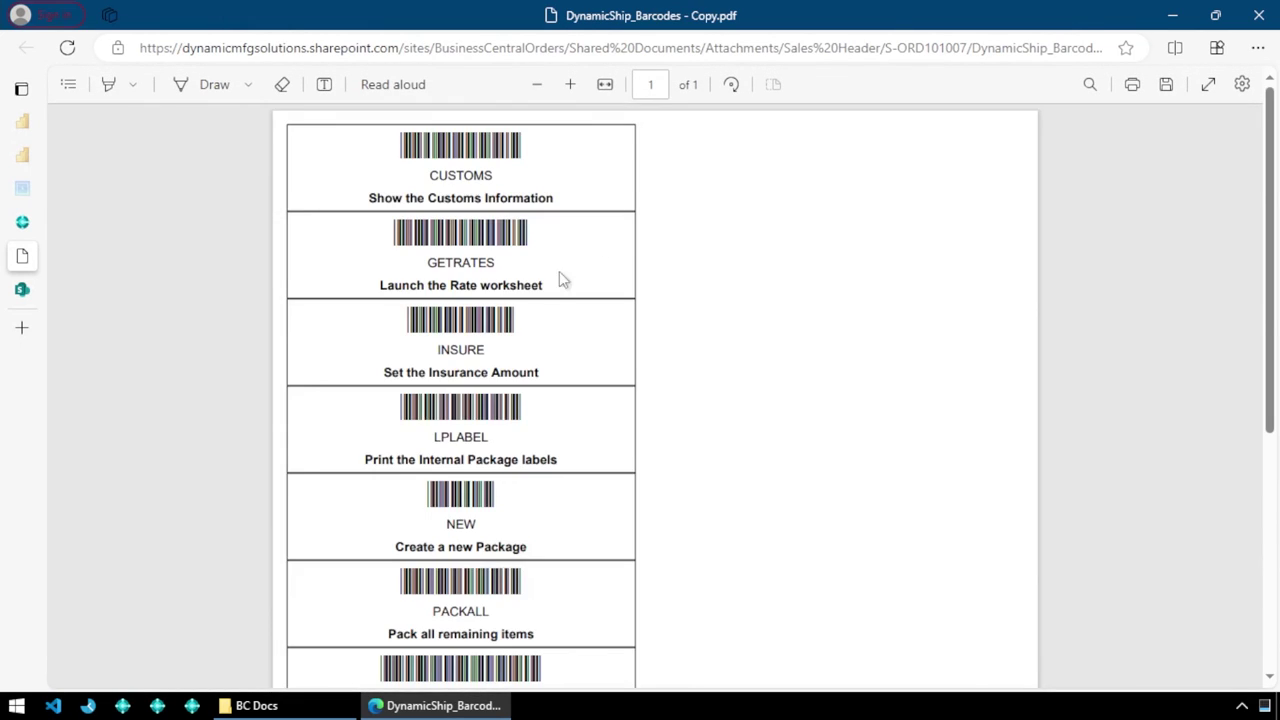
scroll(575, 325, down, 5)
scroll(592, 374, up, 5)
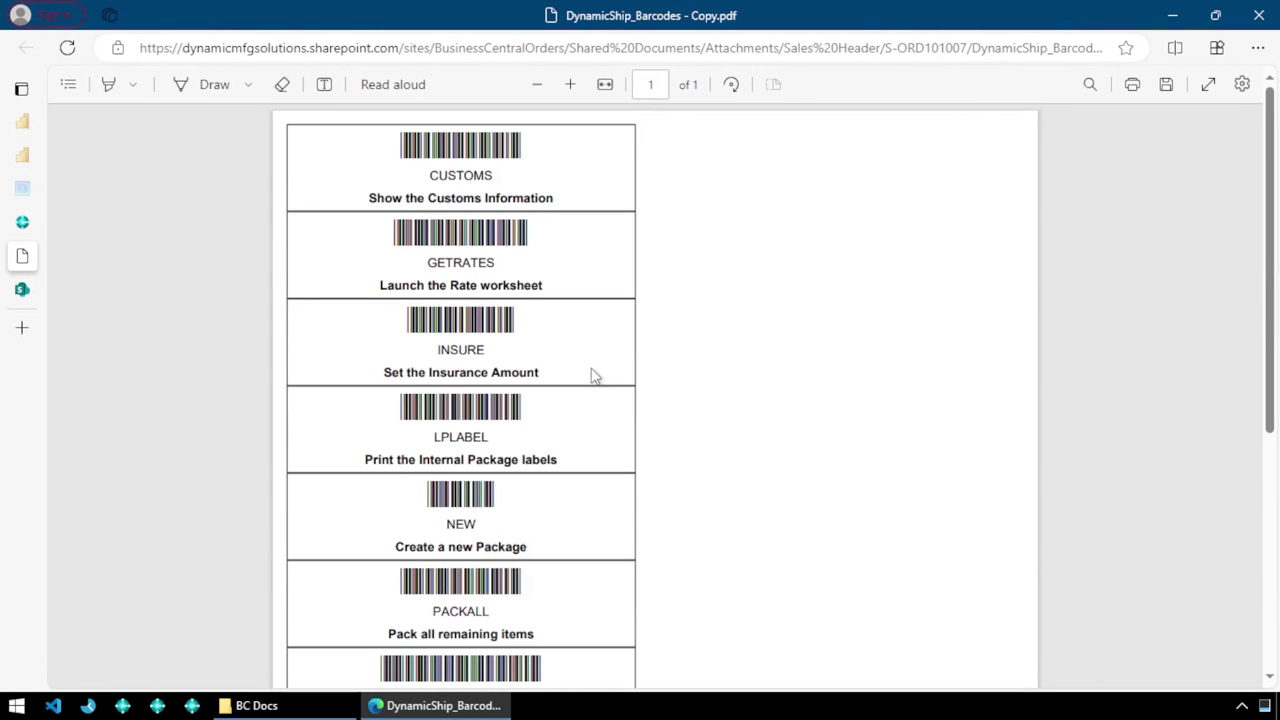
- Close the barcode PDF and open the sales order's folder inside Sales Header in the SharePoint Attachments folder to check the stored files
middle_click(40, 255)
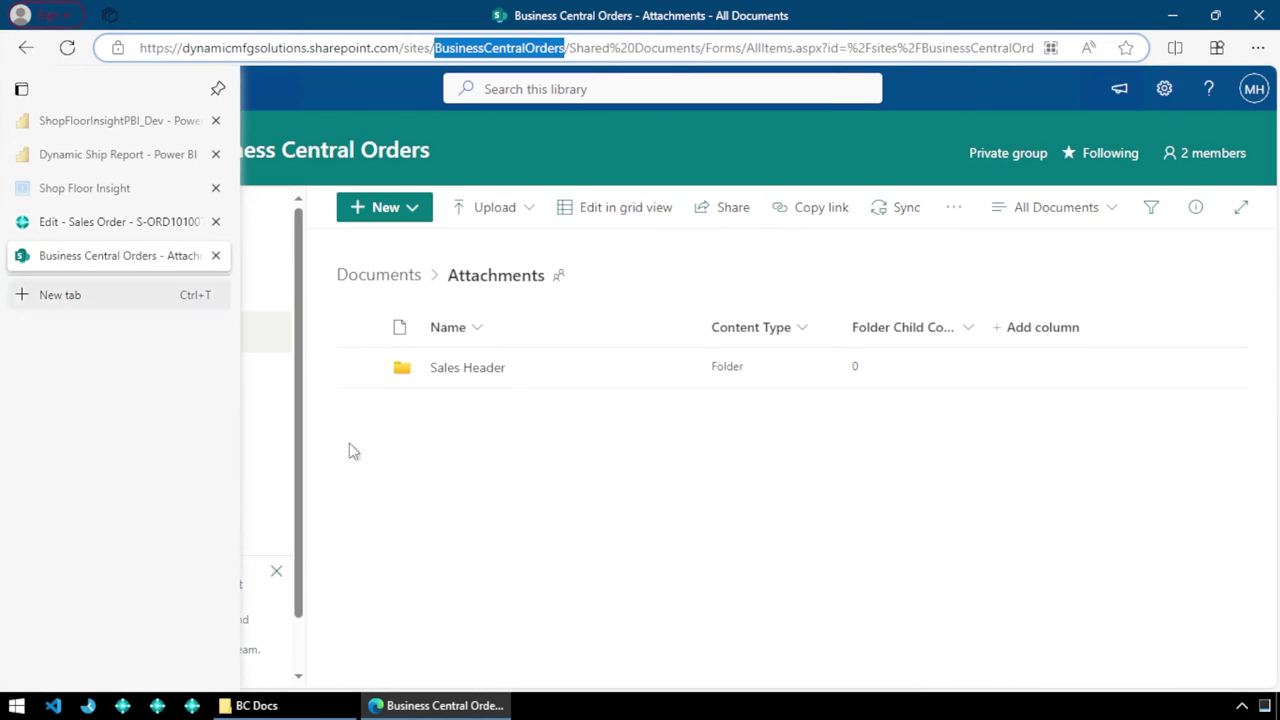
click(508, 418)
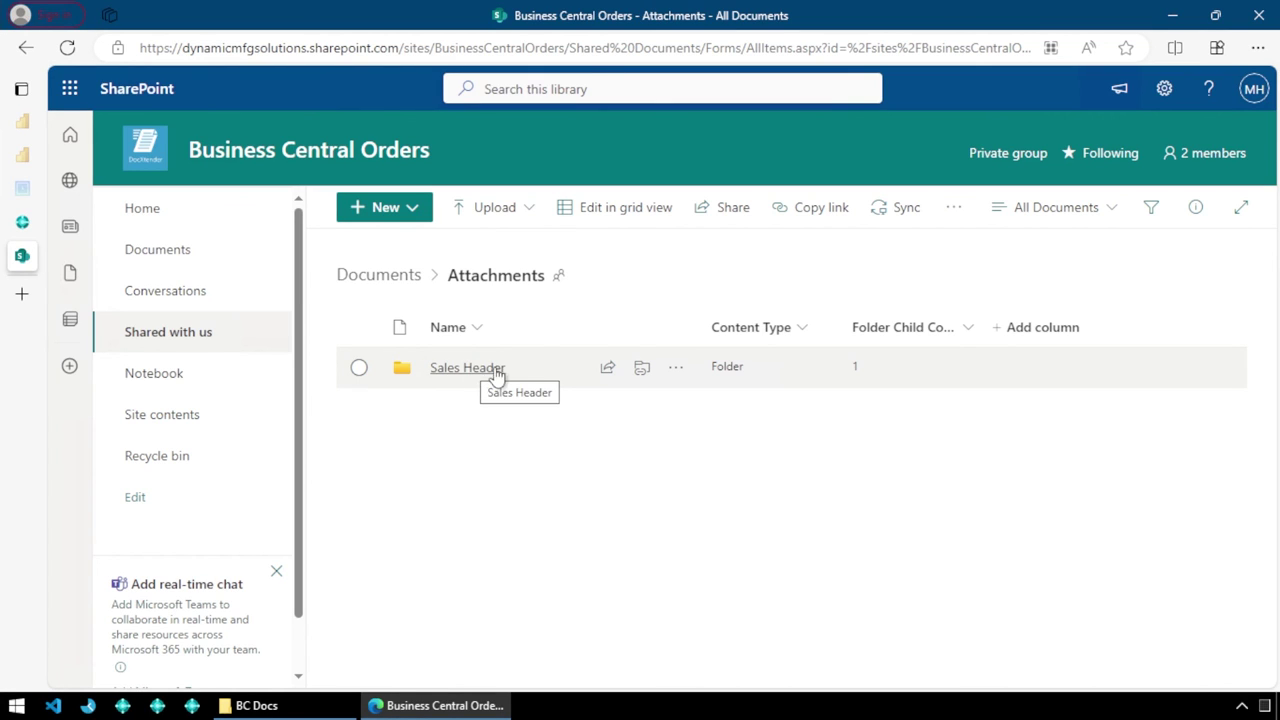
click(484, 375)
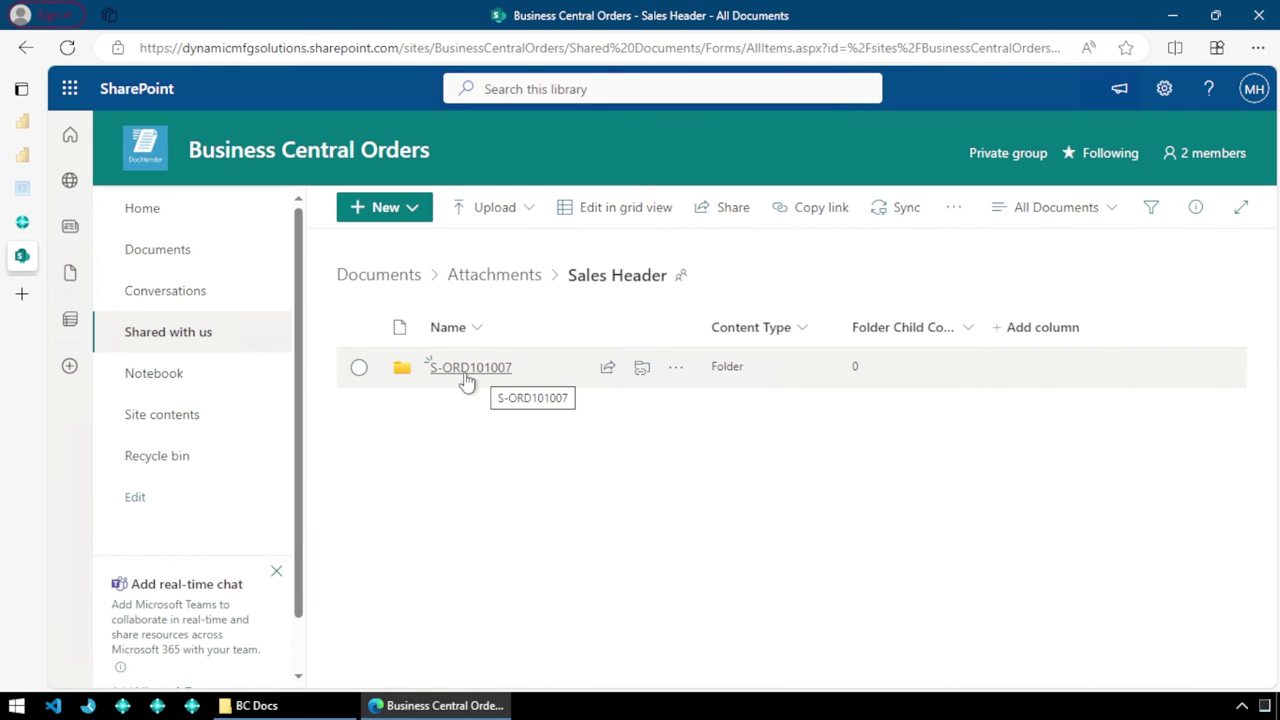
click(466, 370)
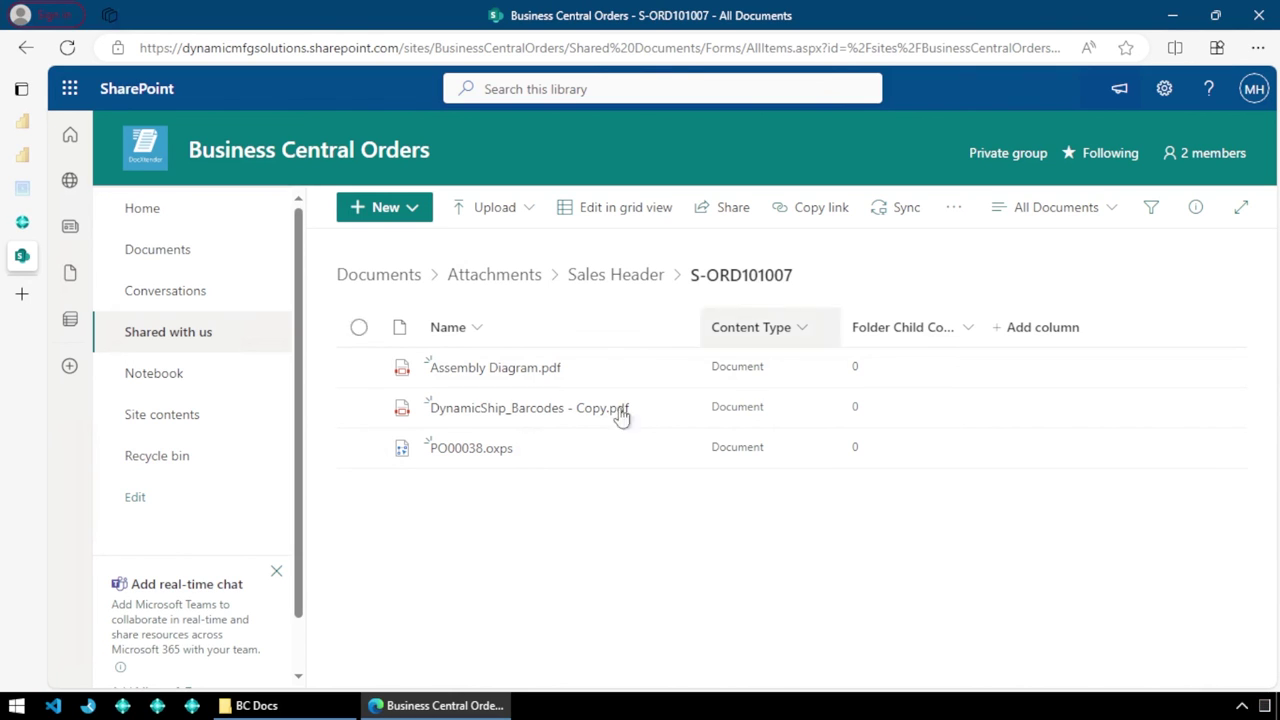
- Search the whole SharePoint Documents library for the sales order's number and open the matching folder
click(486, 89)
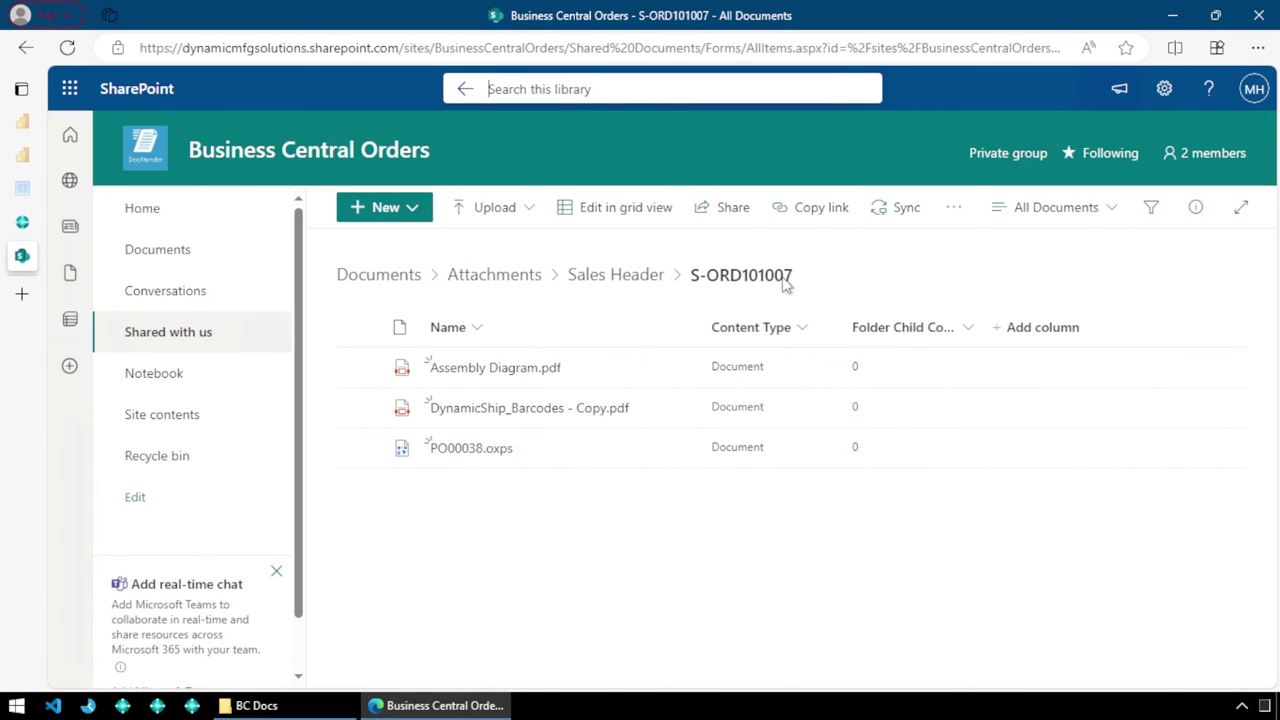
click(374, 276)
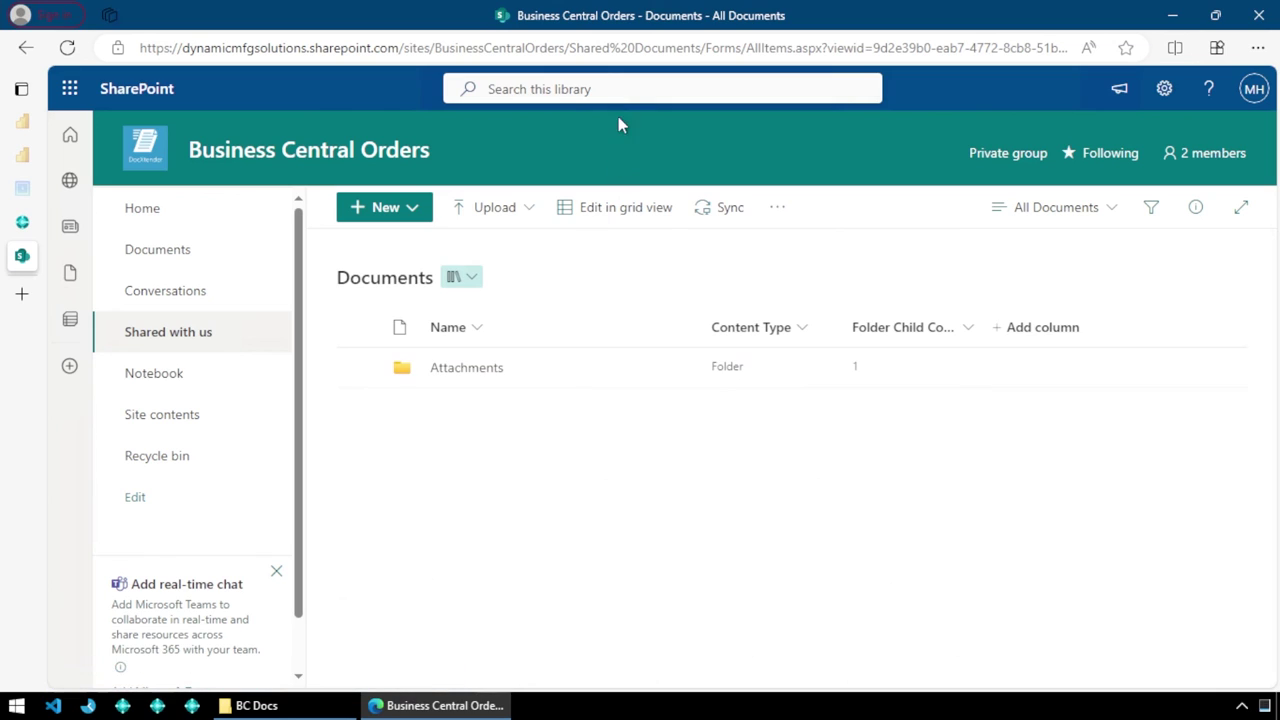
text(s-ord101007)
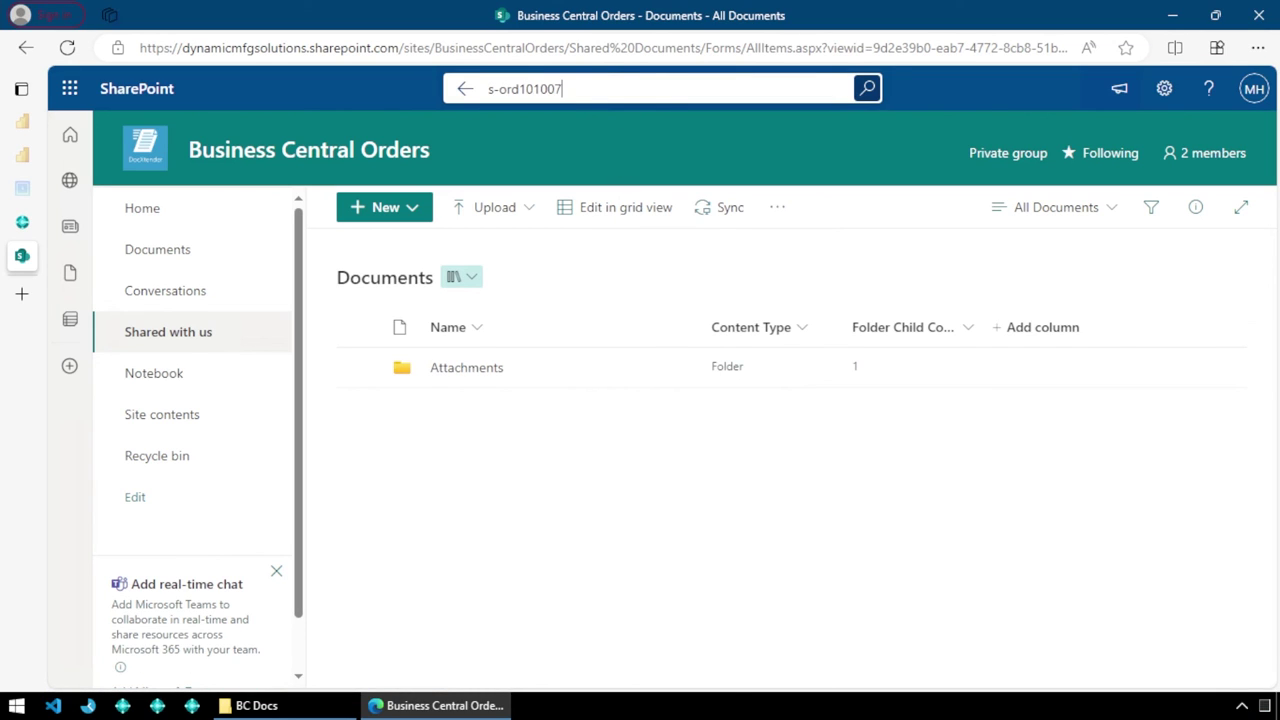
key(Return)
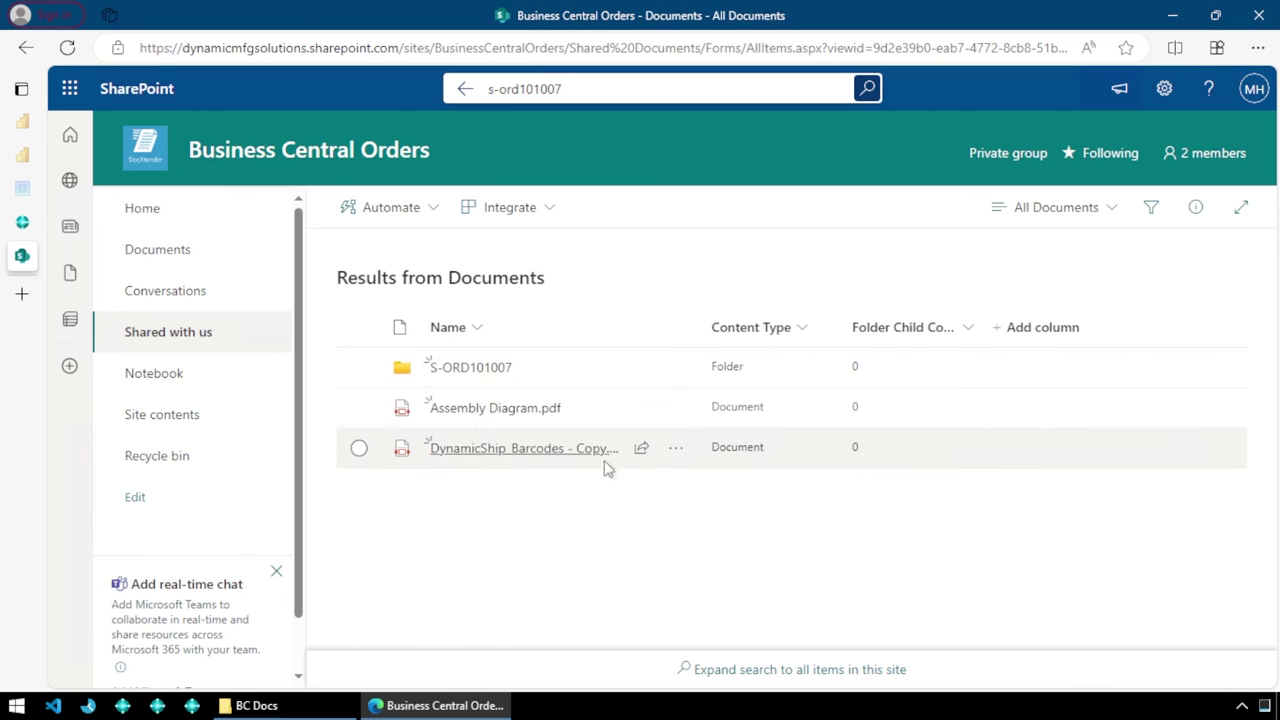
click(460, 368)
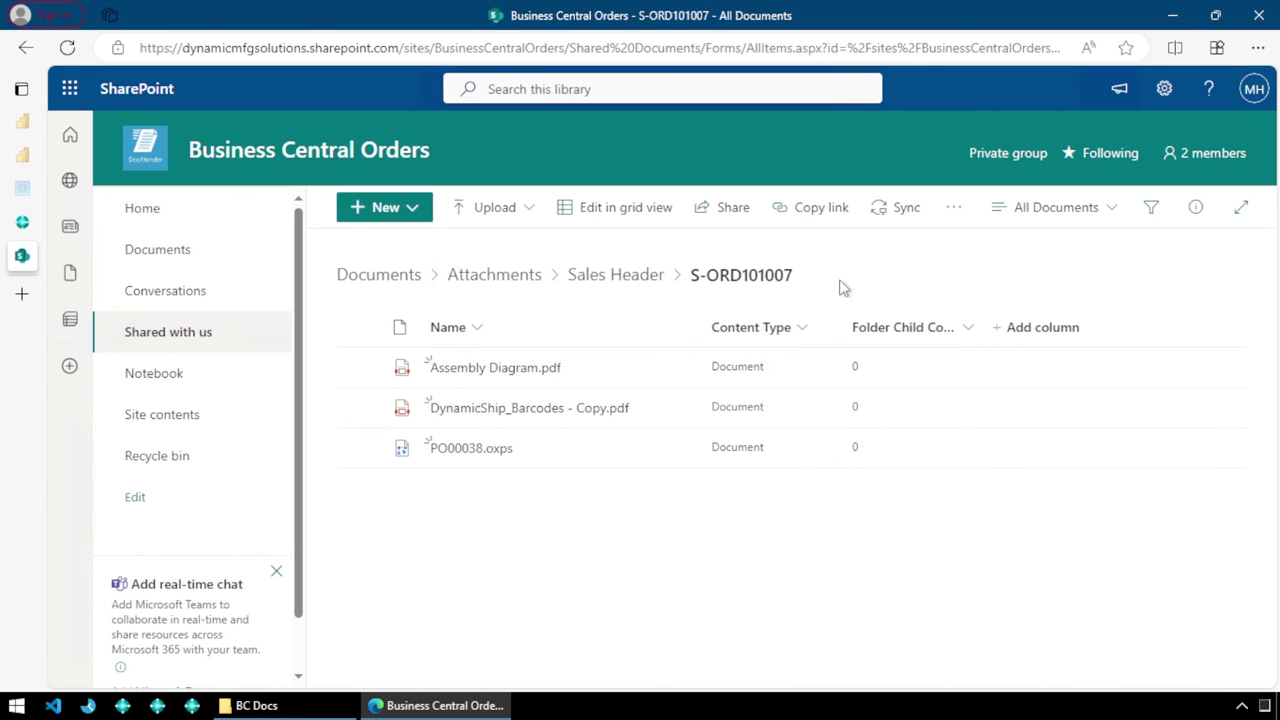
- Look over the Integrate options for the order's SharePoint folder, and return to the sales order in Business Central
click(956, 208)
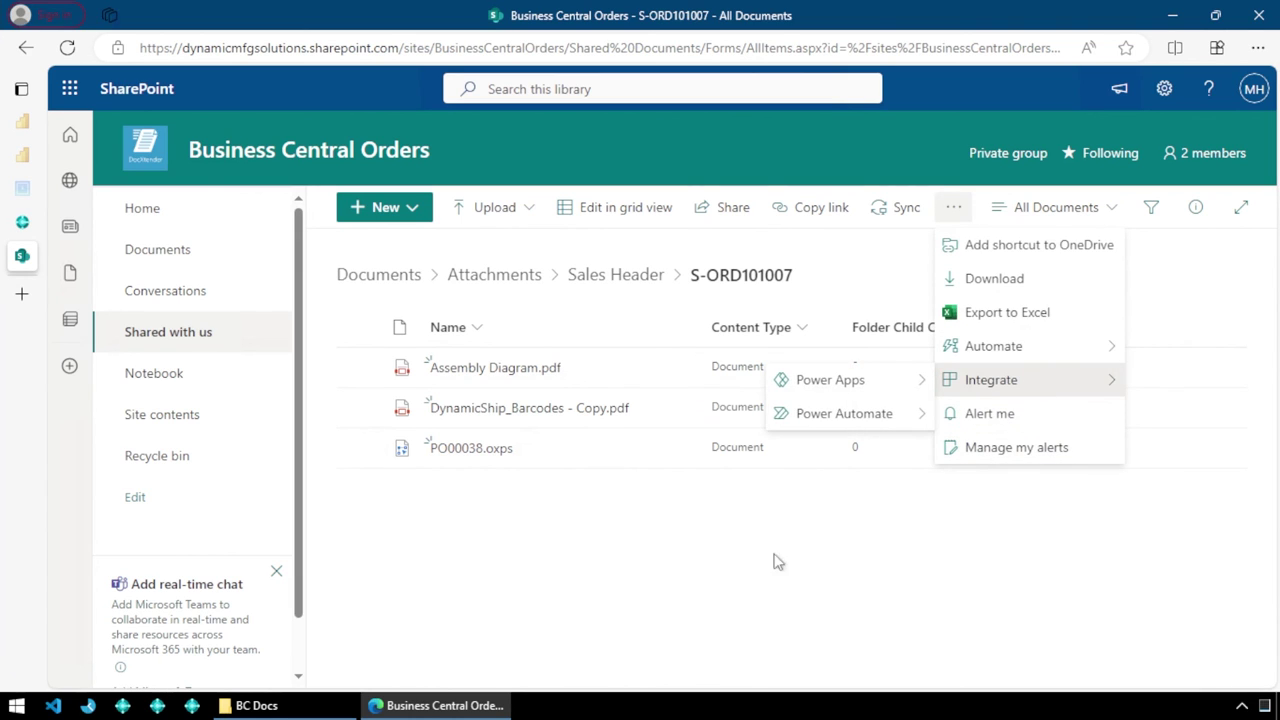
click(775, 588)
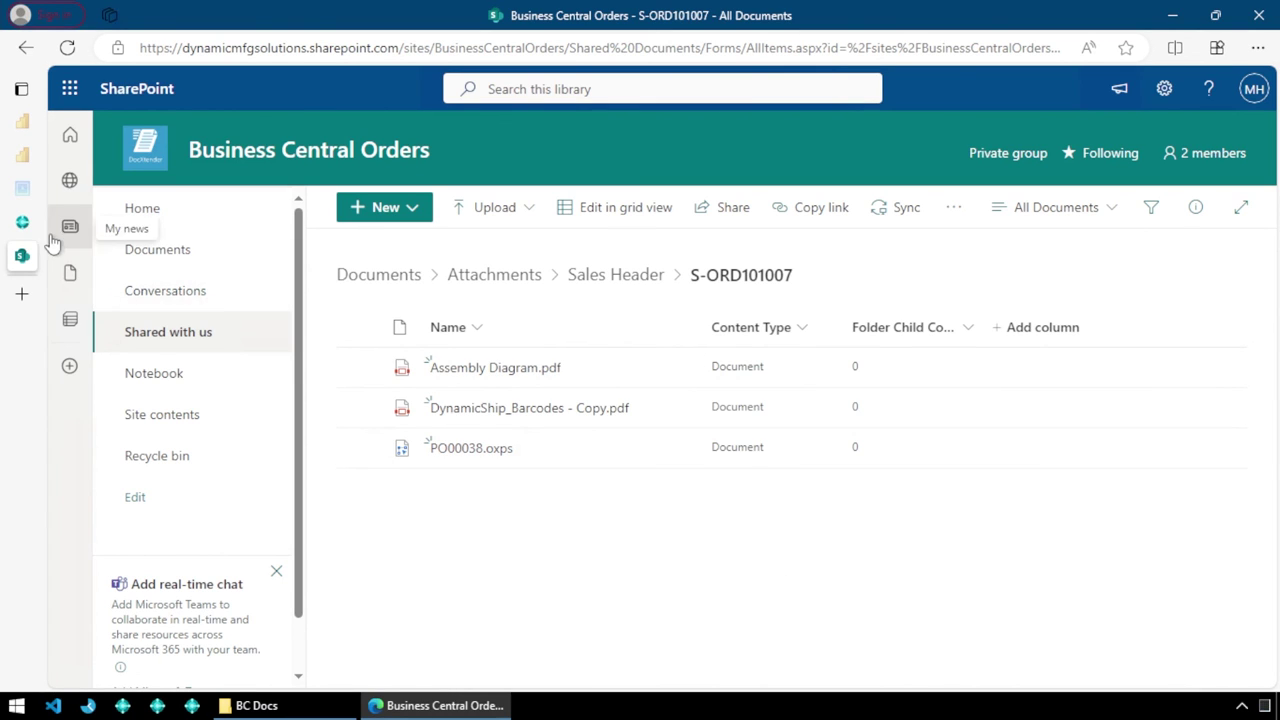
click(22, 225)
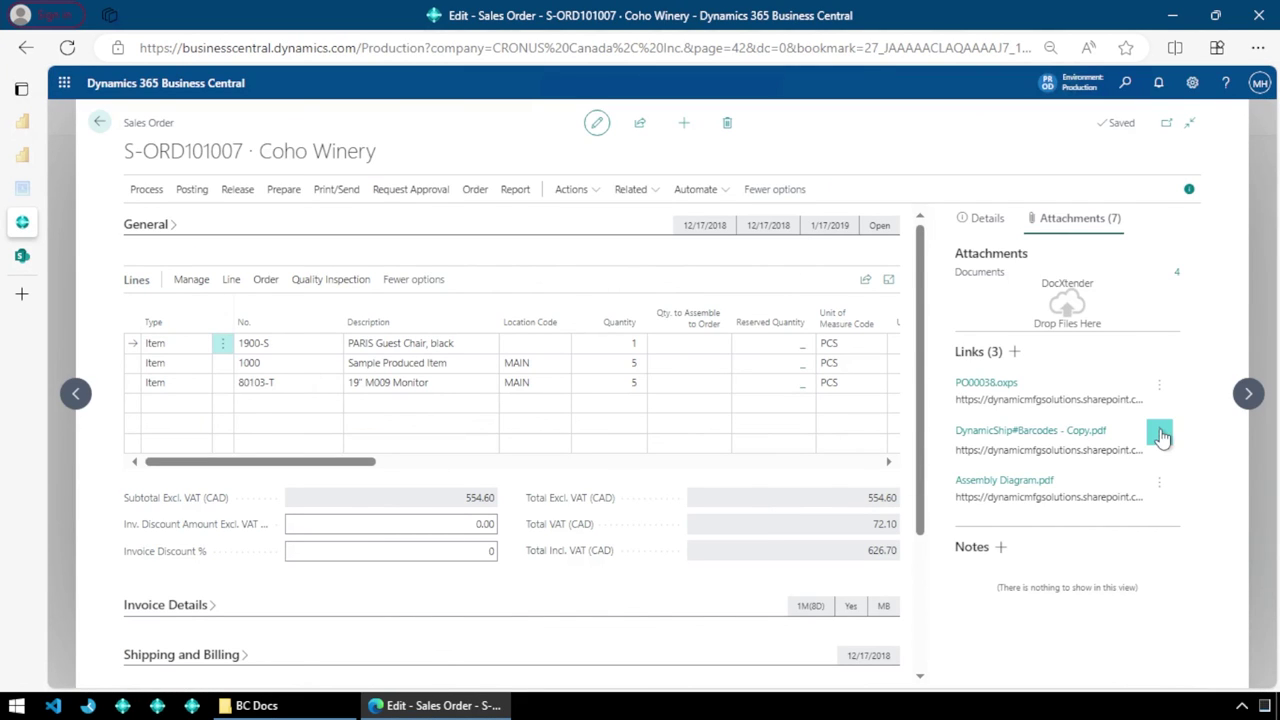